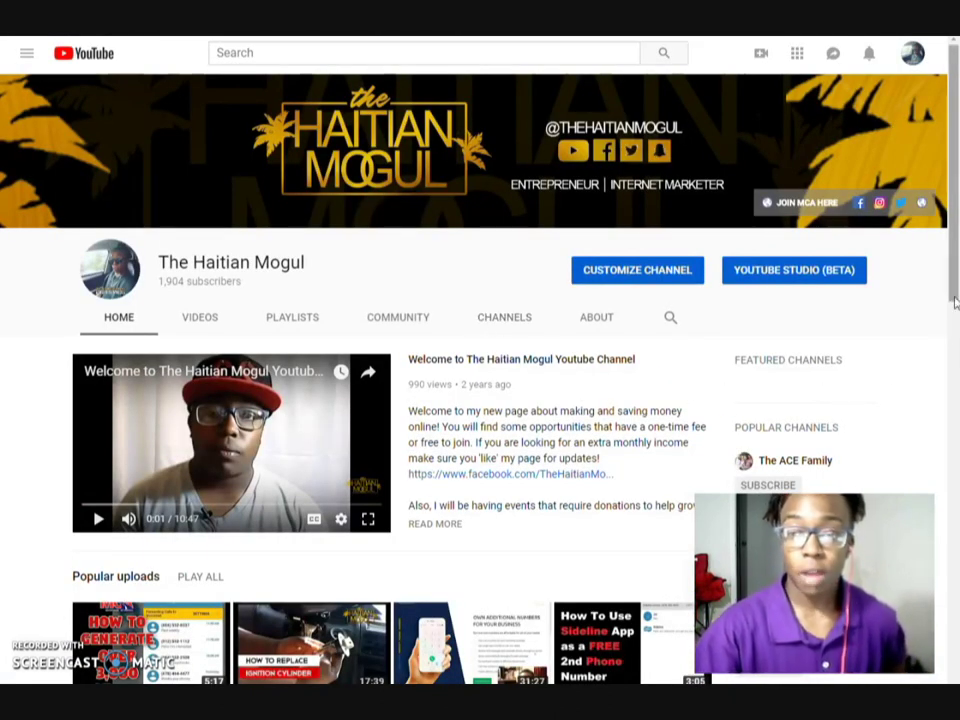
Look over the channel's home page and open the popular upload about generating over 3,000 monthly MCA leads
scroll(953, 398, down, 3)
scroll(953, 398, down, 4)
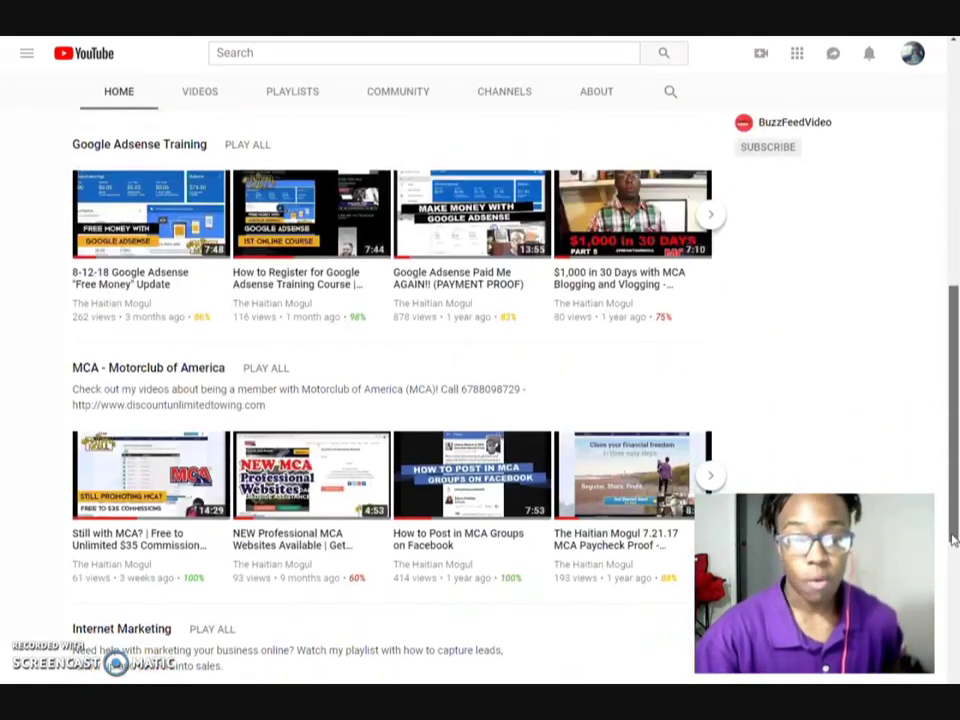
scroll(950, 396, up, 4)
scroll(913, 377, up, 1)
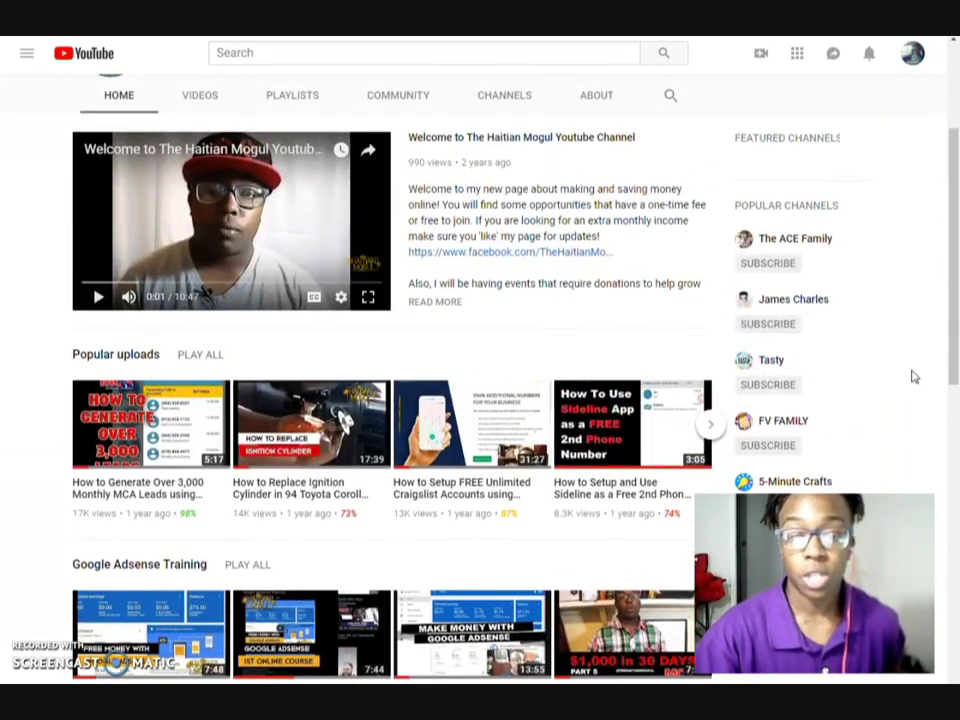
scroll(913, 377, down, 1)
scroll(913, 377, up, 1)
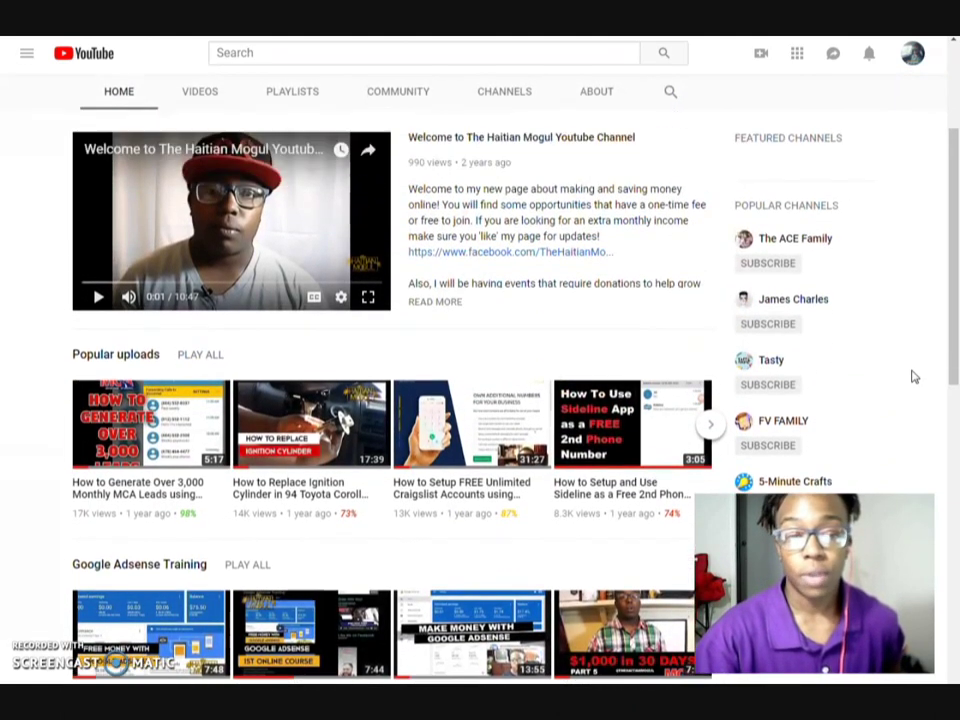
scroll(913, 377, up, 1)
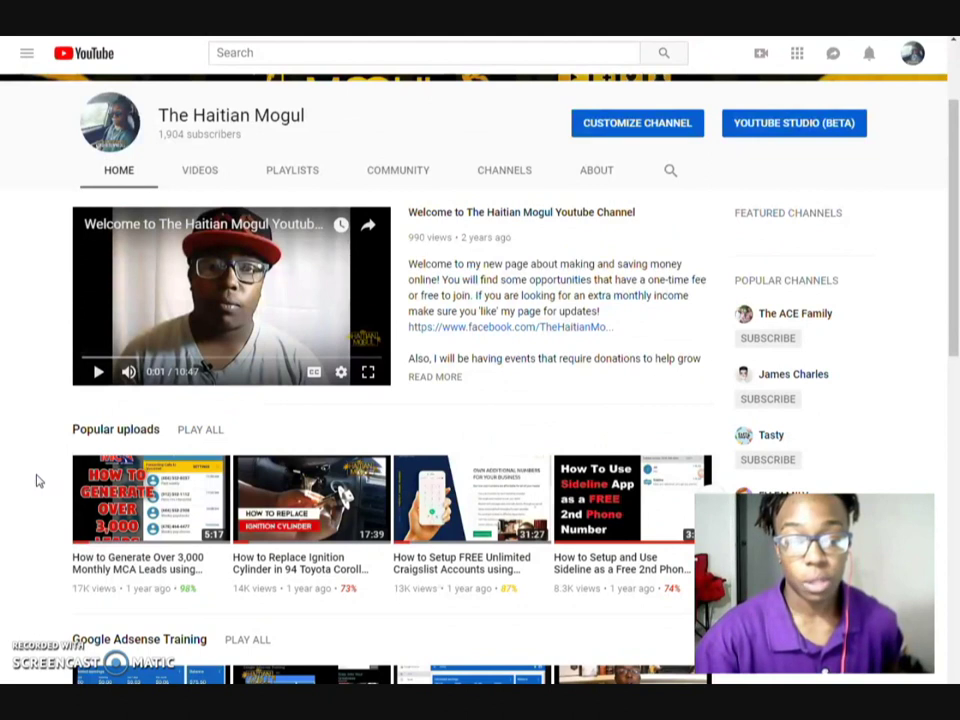
scroll(24, 439, down, 1)
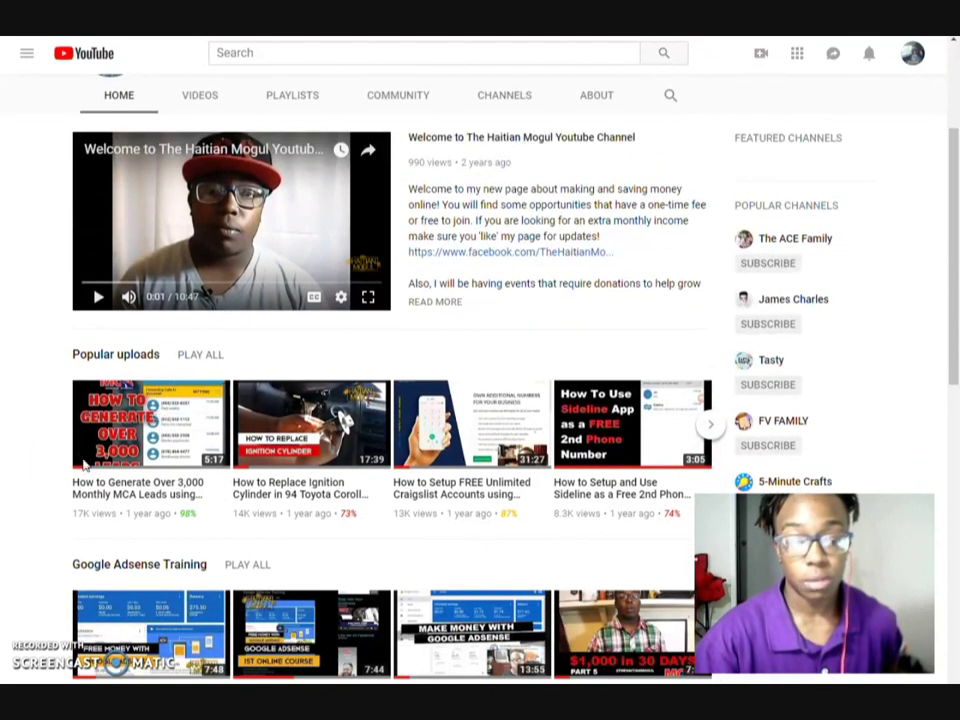
click(160, 440)
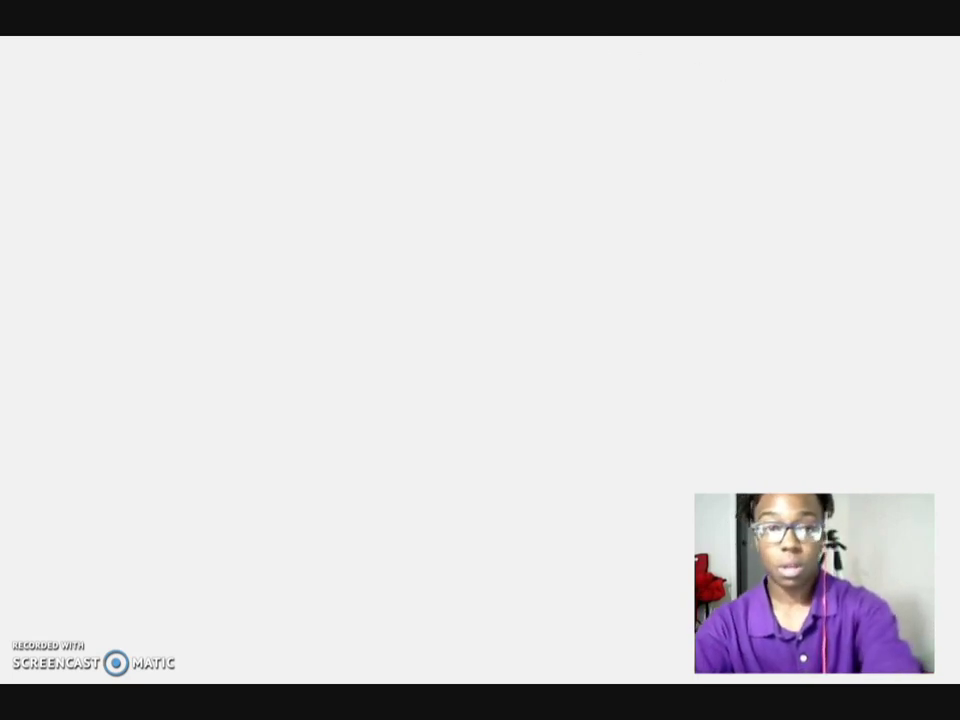
Switch to the training site's WordPress dashboard and open the list of all posts
click(516, 38)
click(510, 64)
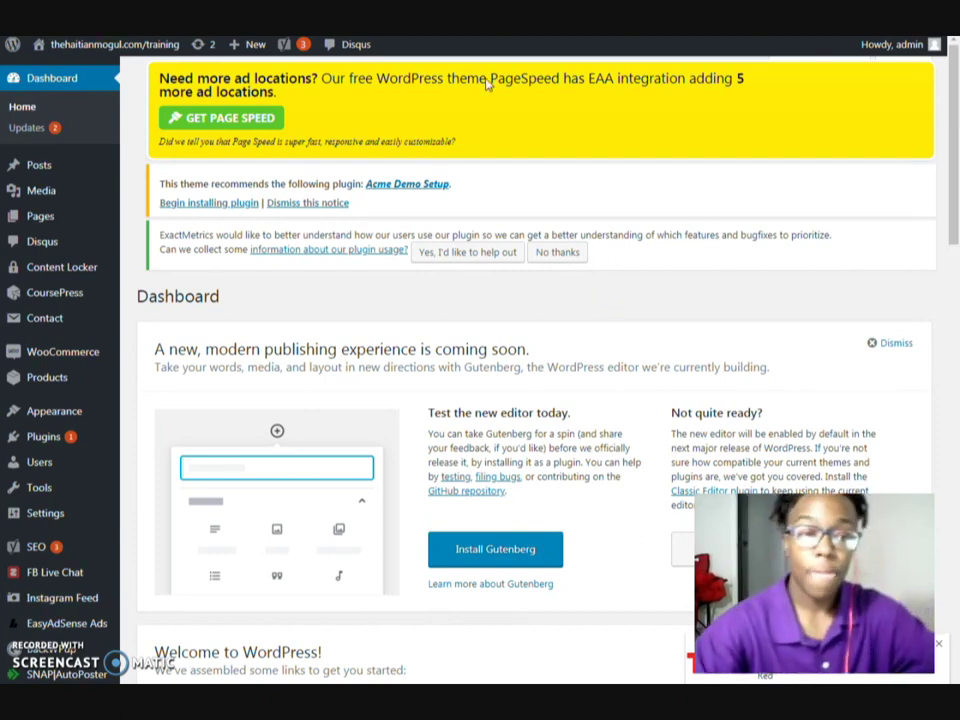
mouse_move(79, 176)
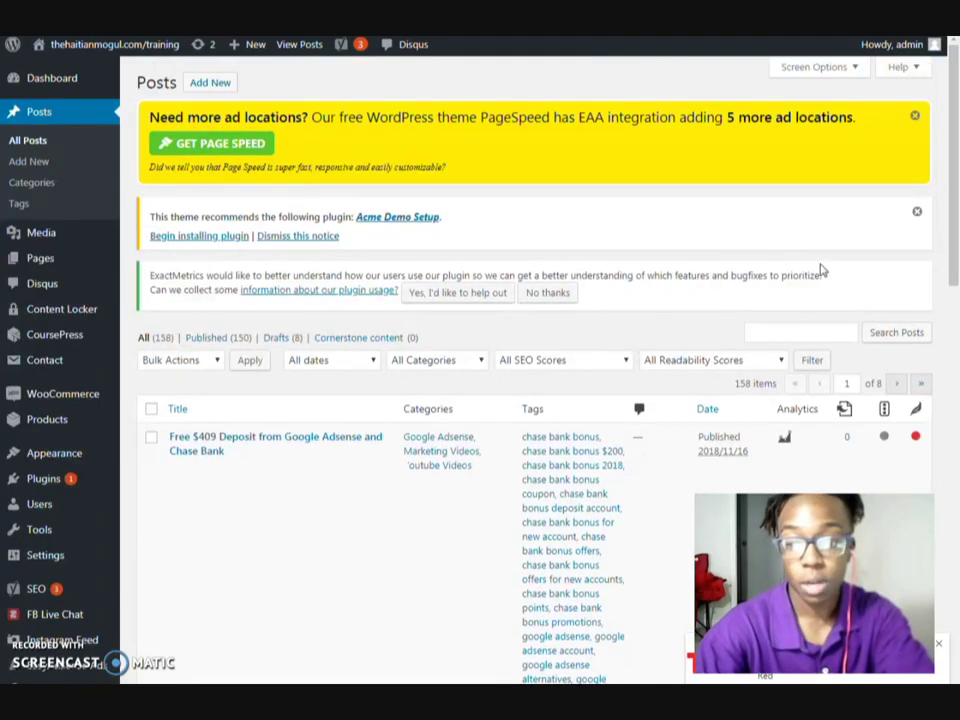
Search the posts for "3,000 monthly mca leads", checking the title against the open YouTube video
scroll(821, 266, down, 3)
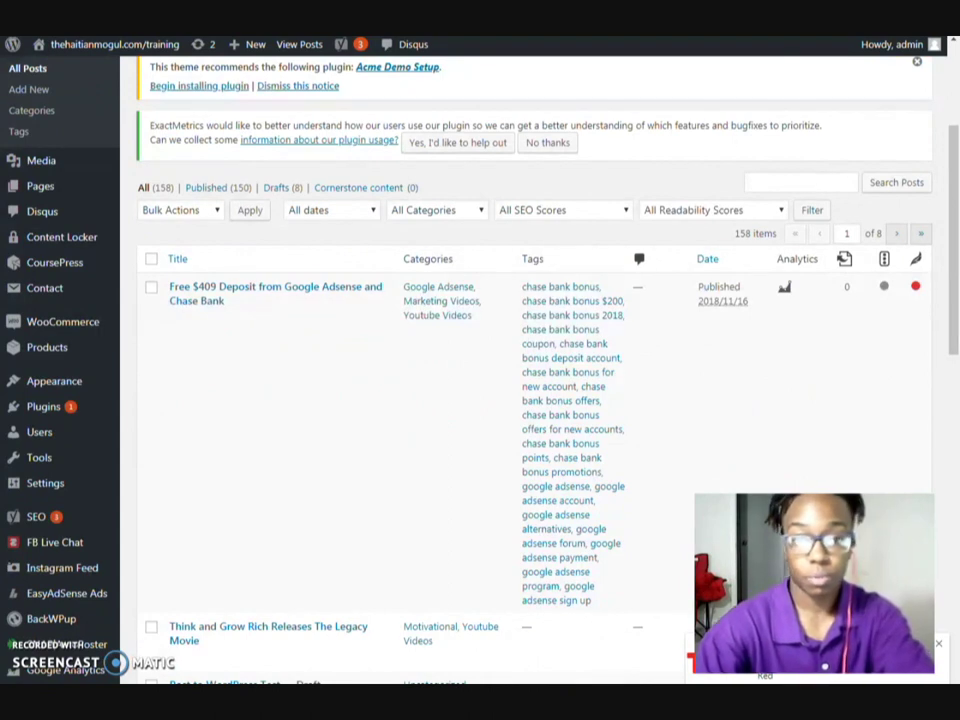
click(790, 182)
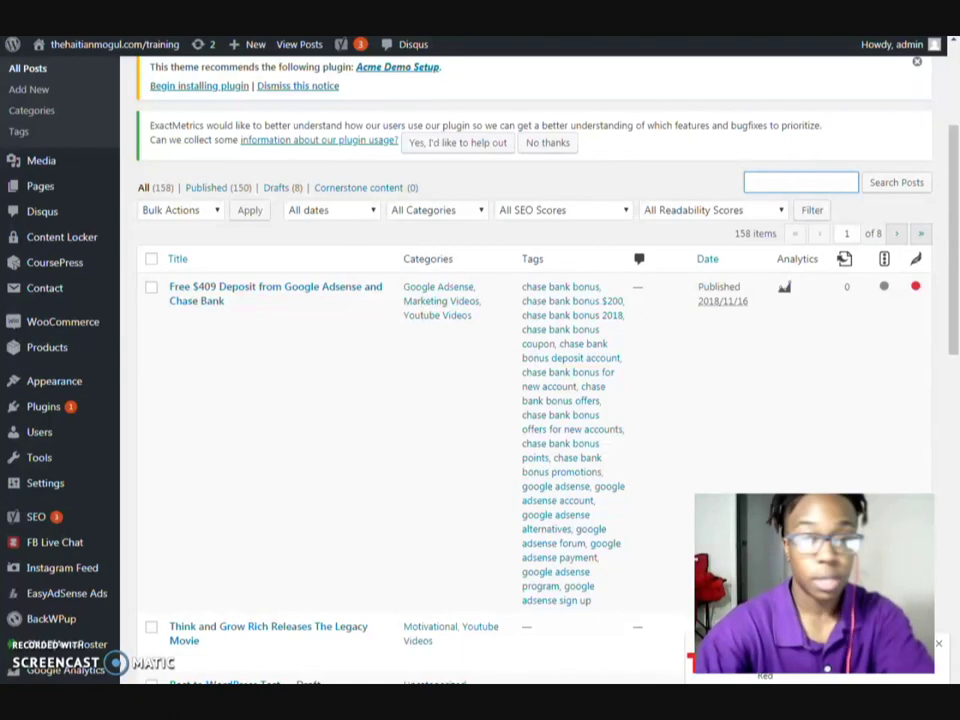
key(ctrl+Tab)
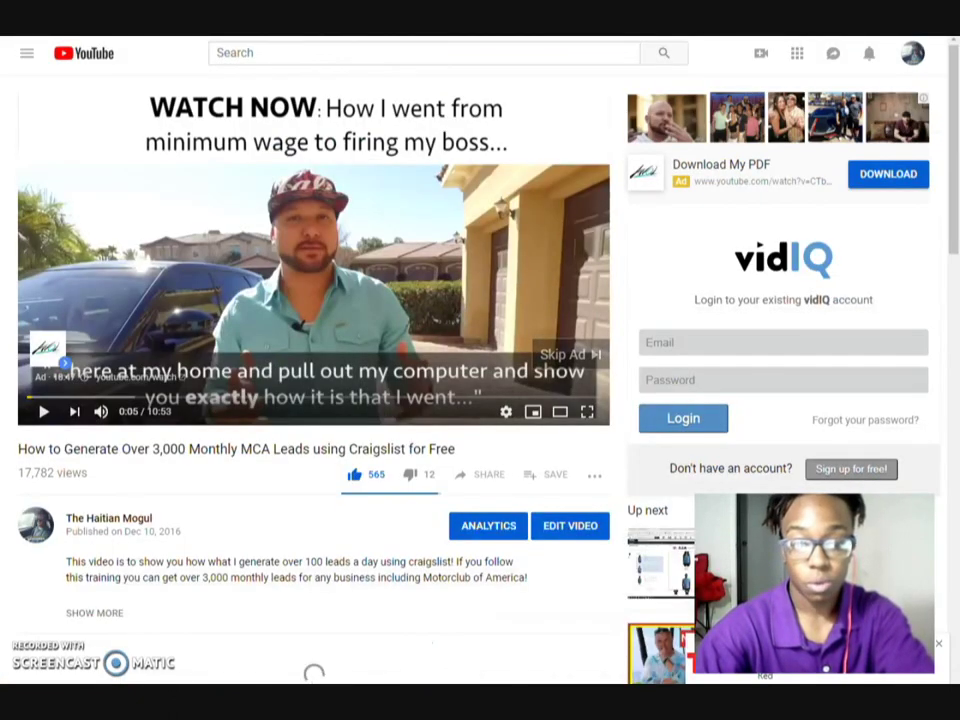
key(ctrl+Tab)
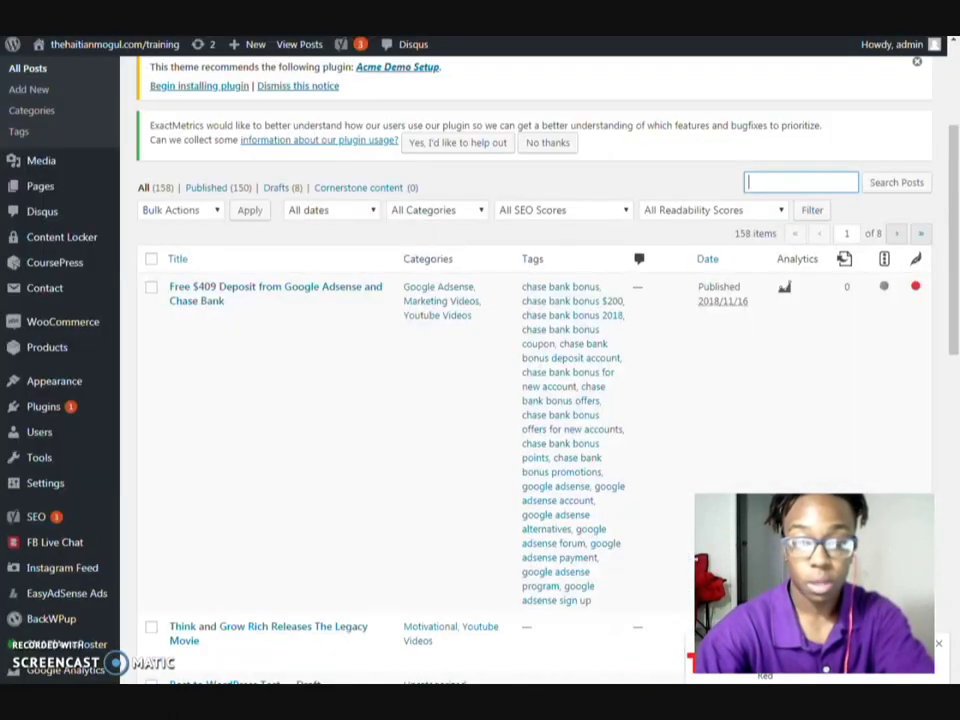
text(3.0)
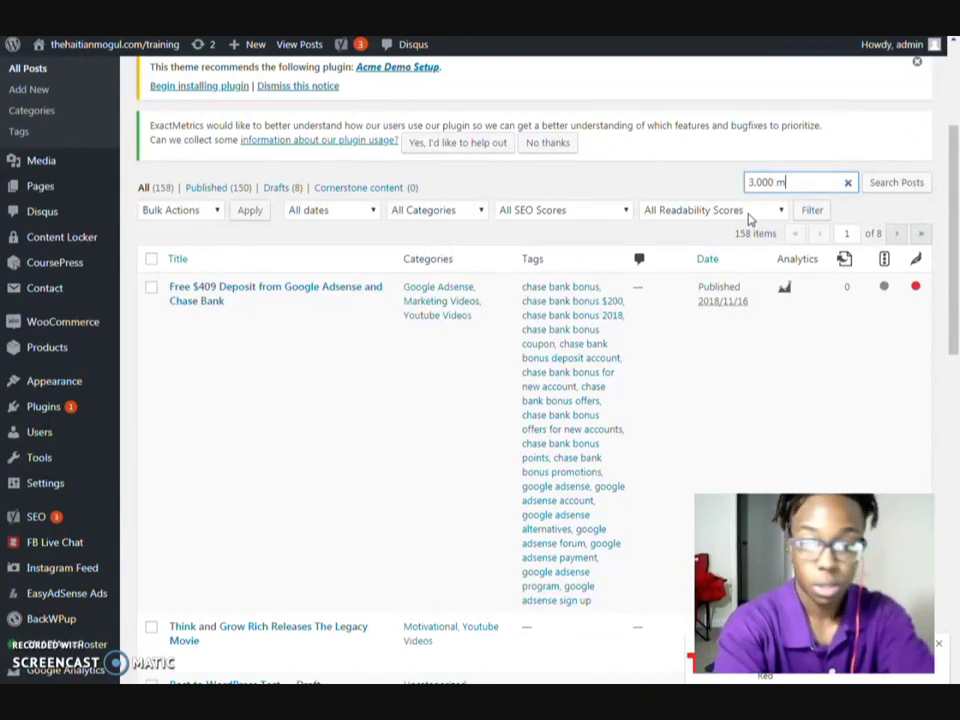
text(00 monthly mca leads)
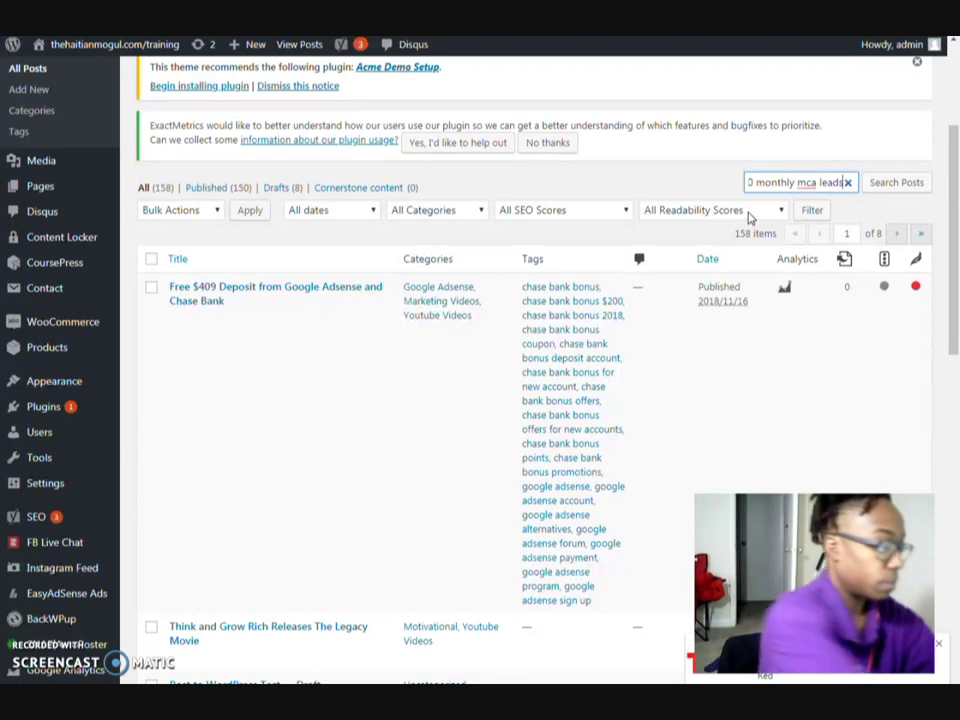
key(Return)
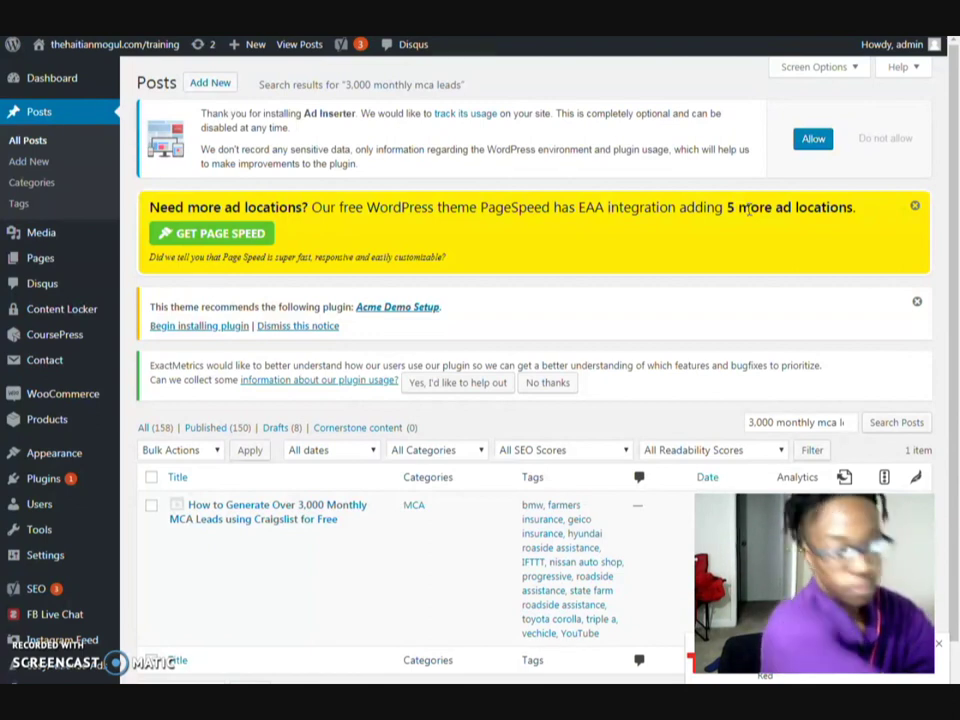
Open the published view of the "How to Generate Over 3,000 Monthly MCA Leads using Craigslist for Free" post
scroll(703, 229, down, 1)
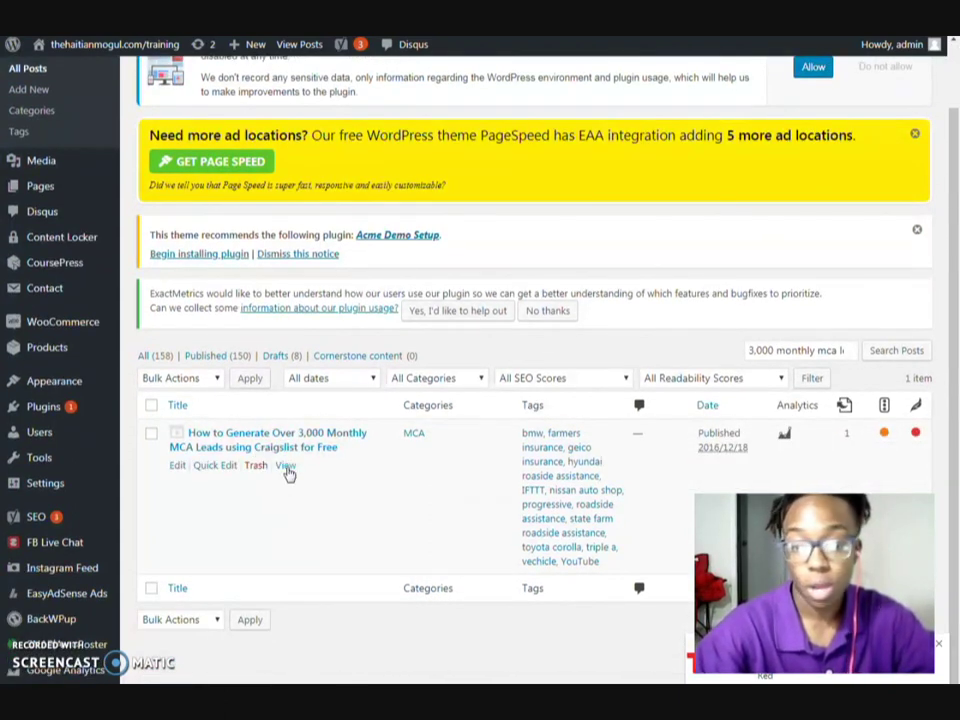
right_click(284, 467)
click(327, 480)
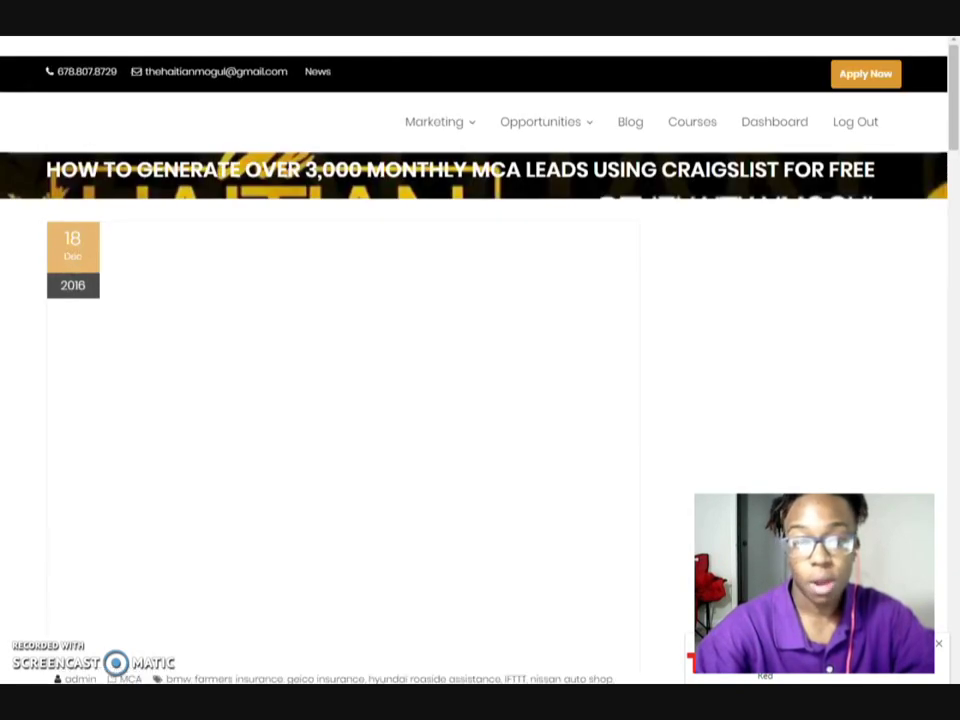
Examine the published post's featured image, embedded videos, script download link and contact section
scroll(17, 306, down, 3)
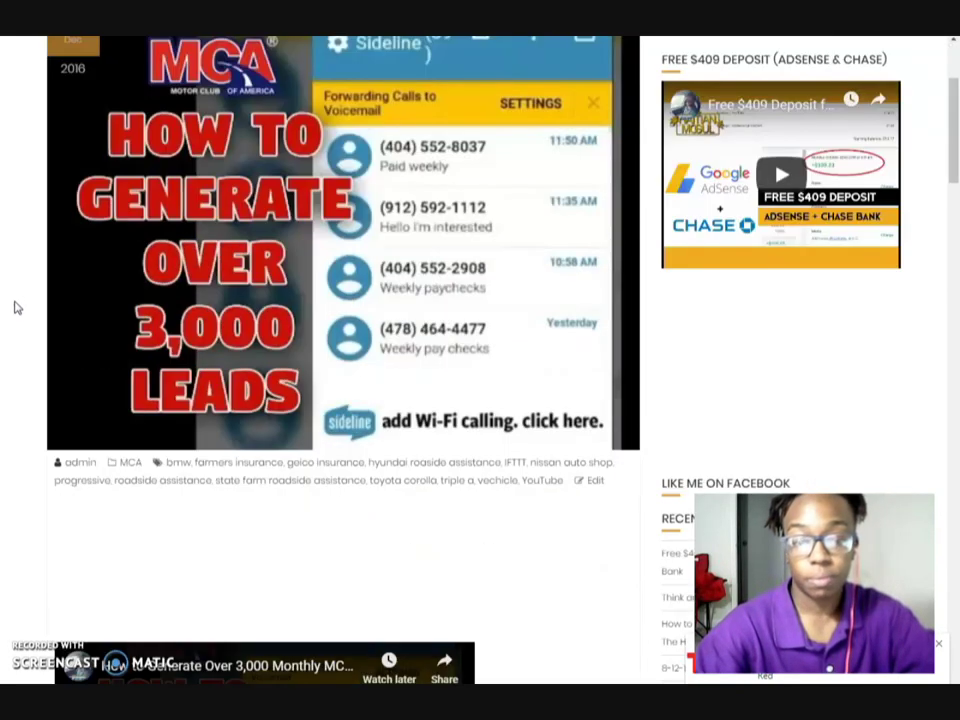
scroll(18, 305, down, 3)
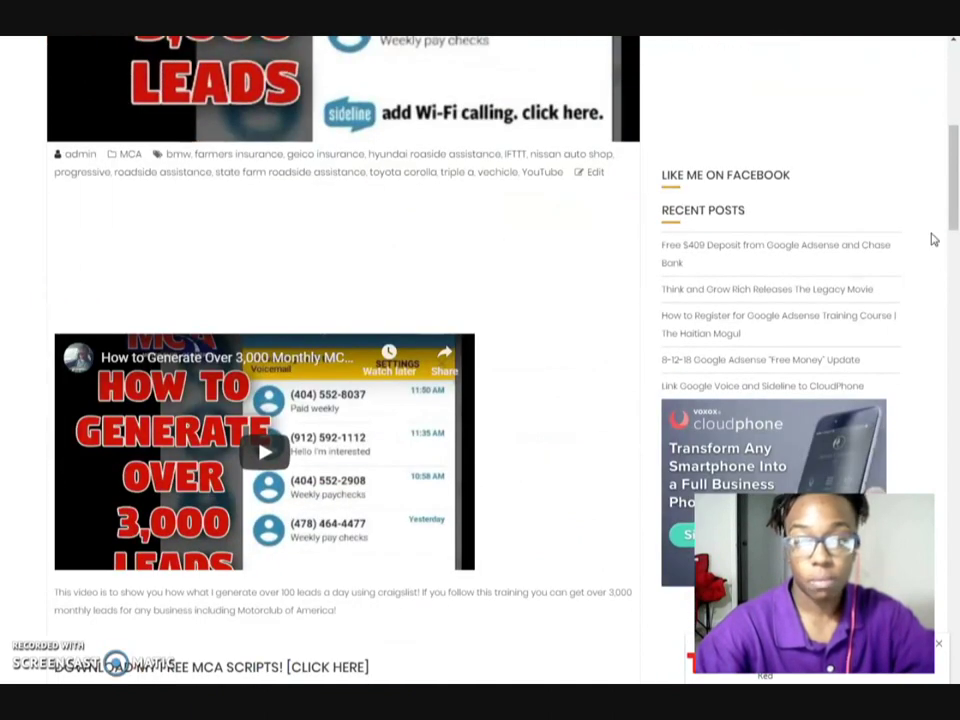
scroll(957, 210, down, 3)
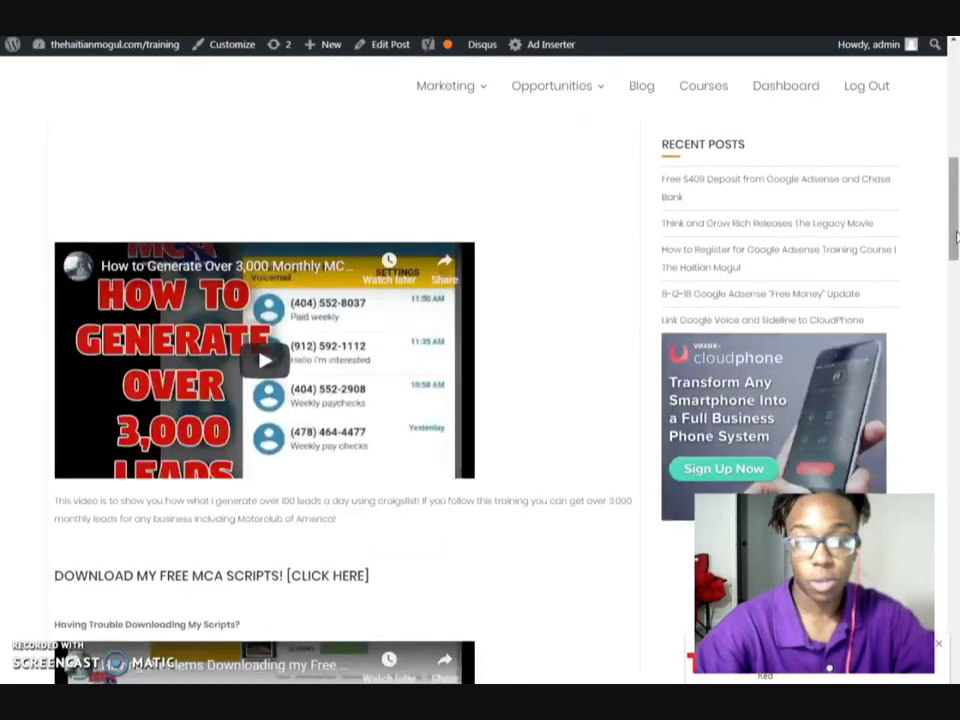
scroll(957, 237, down, 5)
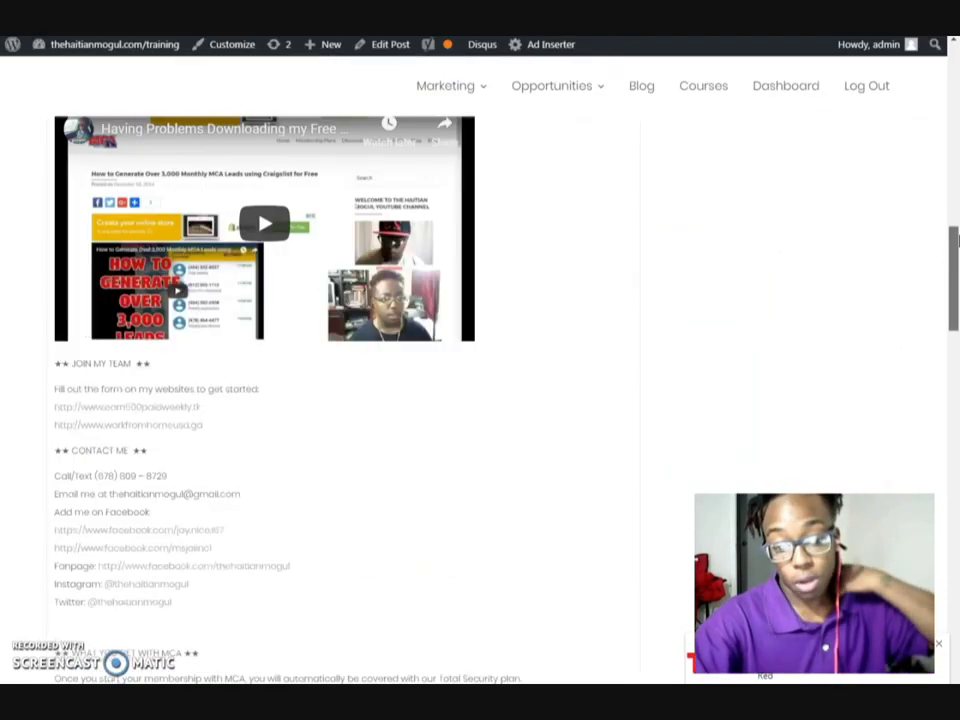
scroll(957, 230, up, 4)
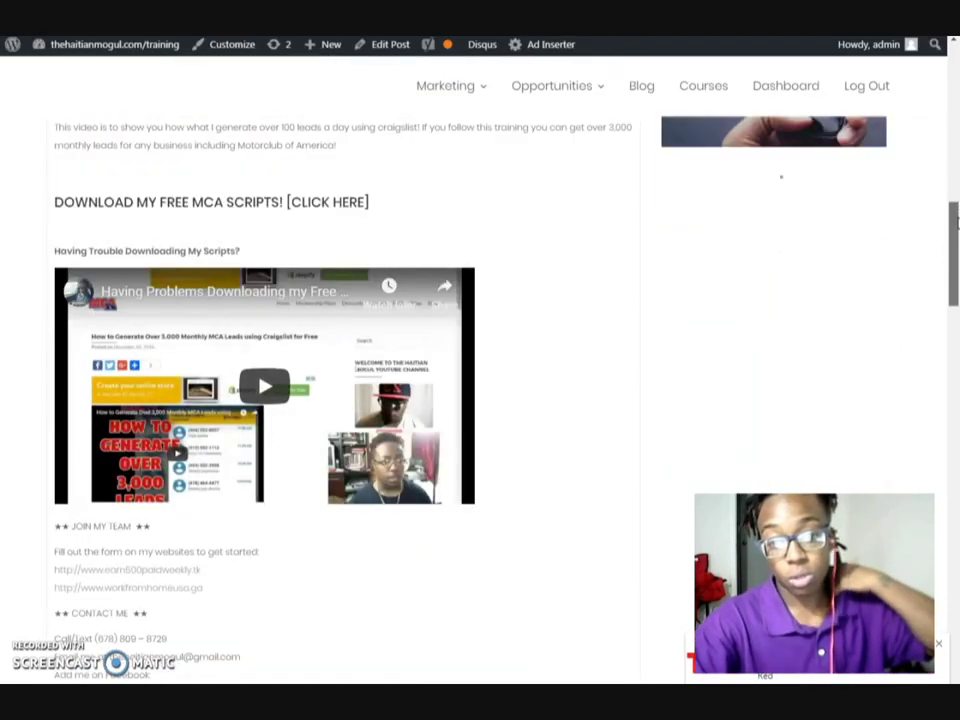
scroll(957, 220, up, 6)
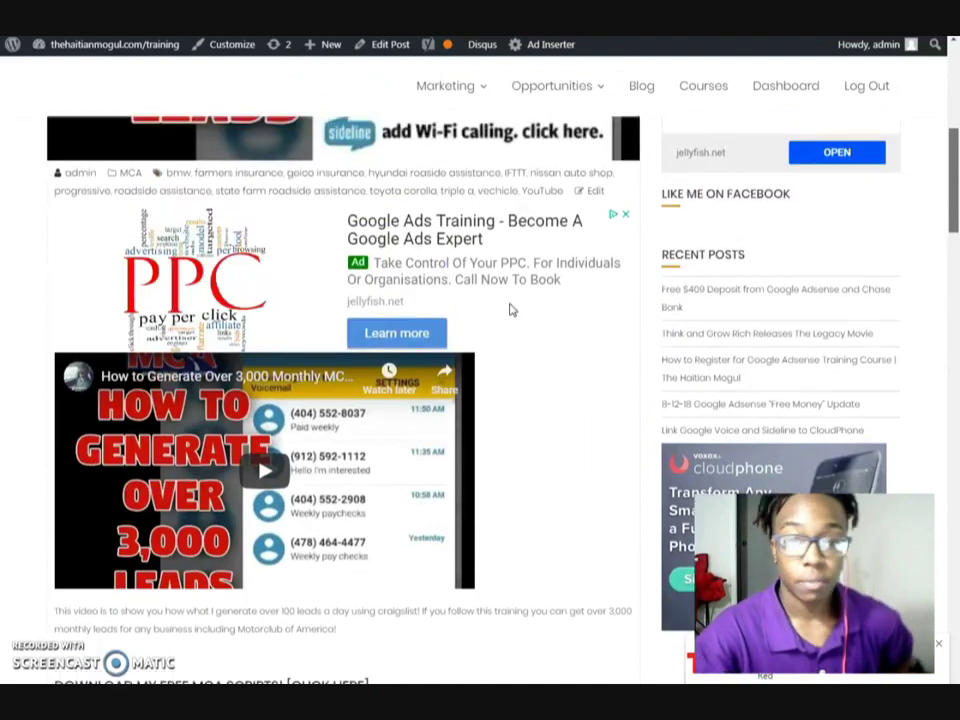
scroll(572, 336, up, 8)
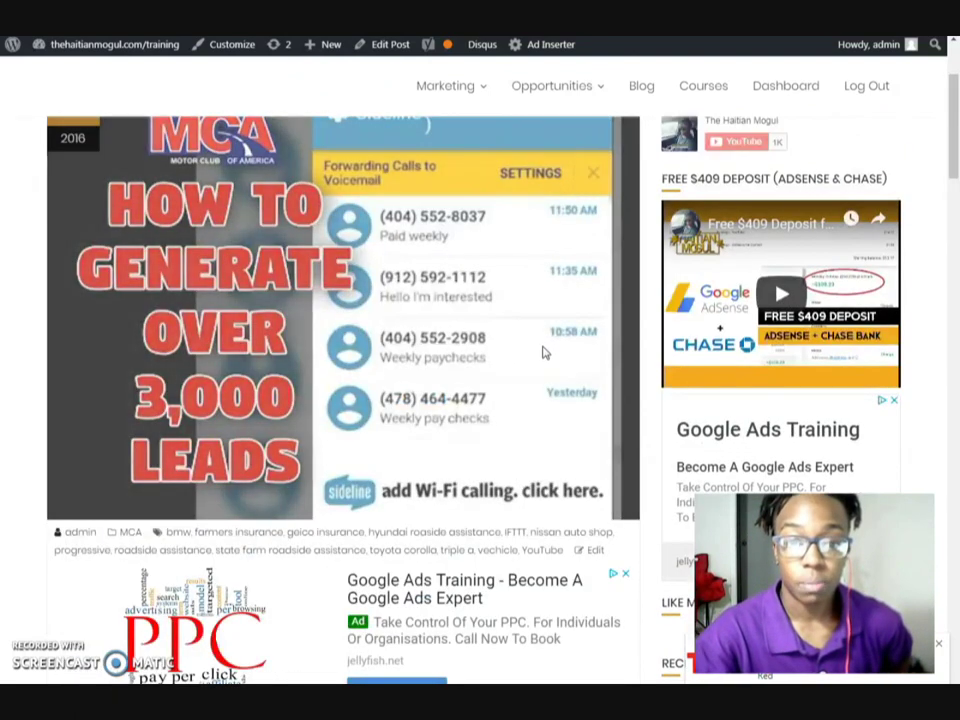
scroll(542, 353, up, 2)
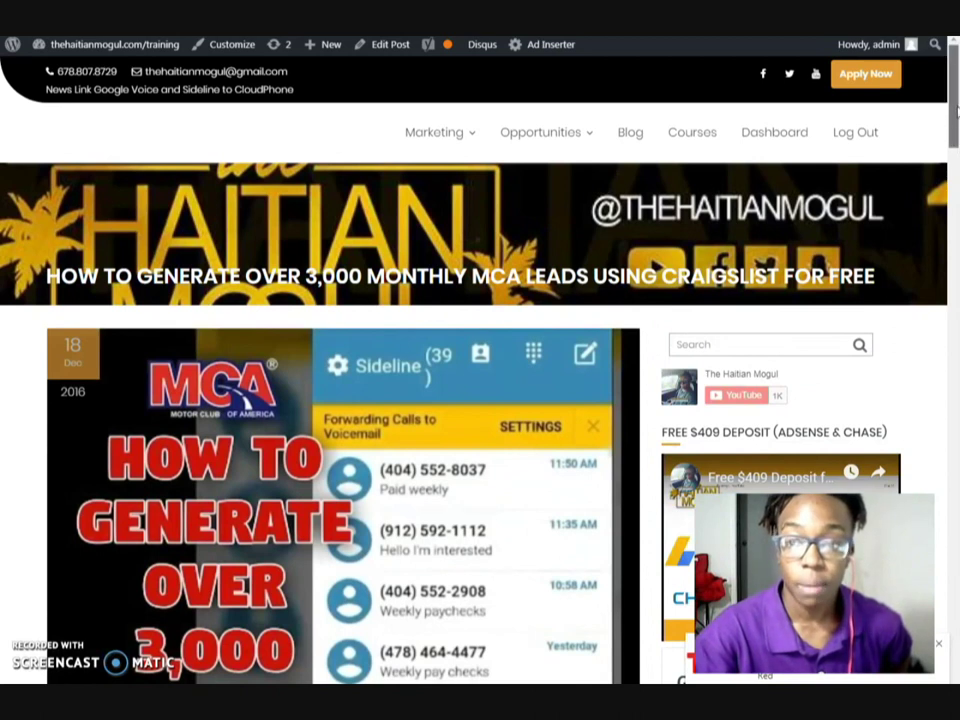
Review the post's in-content and sidebar ads, MCA benefits text, keyword list and share links through to the end of the article
scroll(954, 140, down, 5)
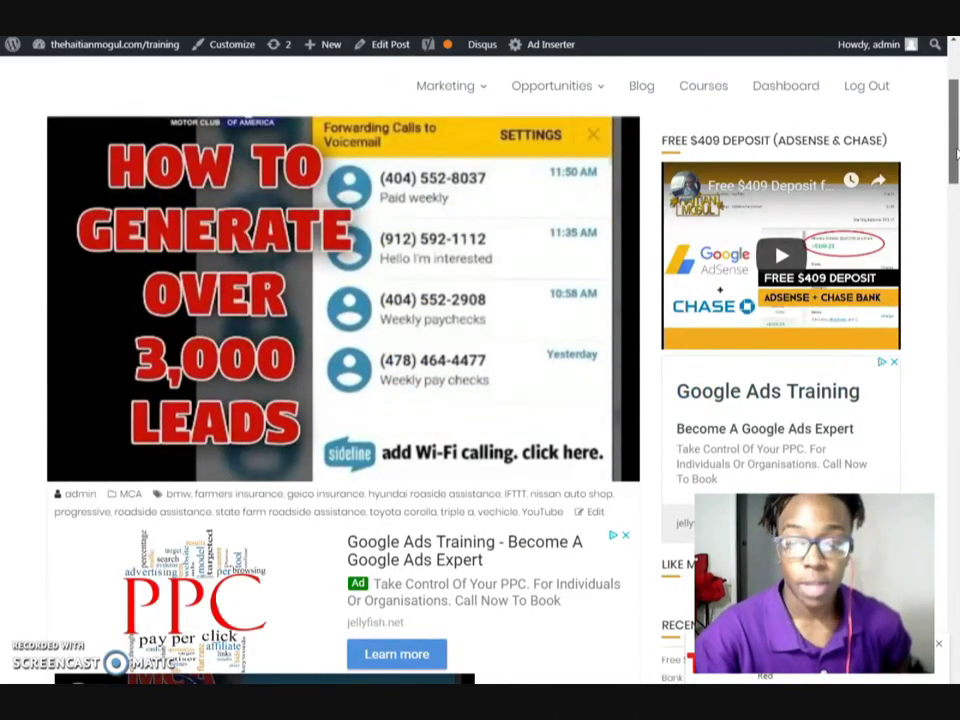
drag(955, 153, 945, 242)
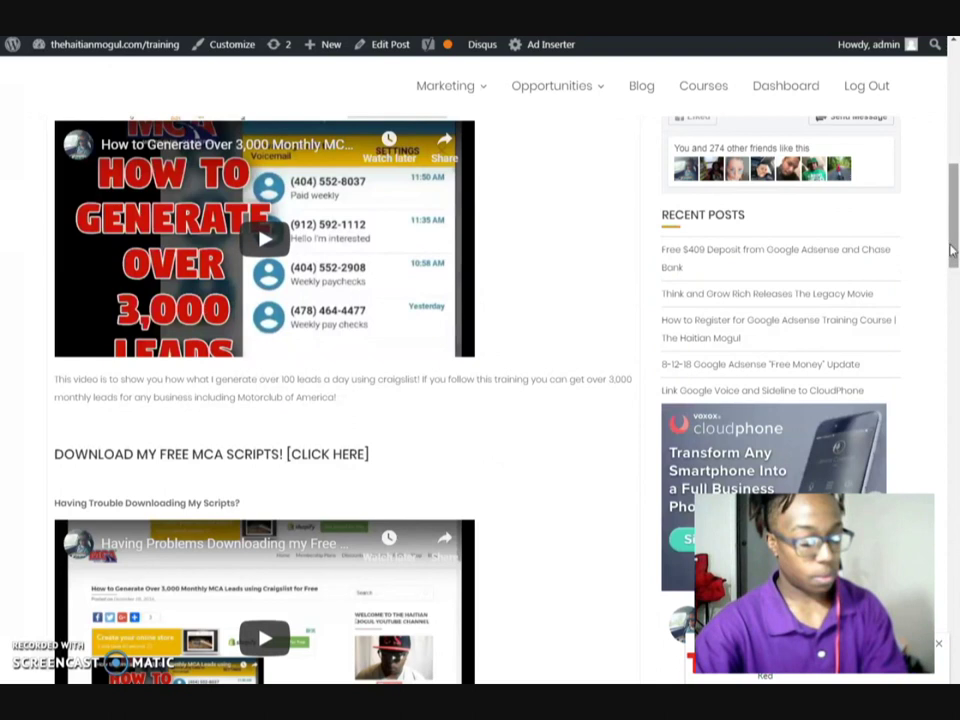
drag(953, 250, 957, 321)
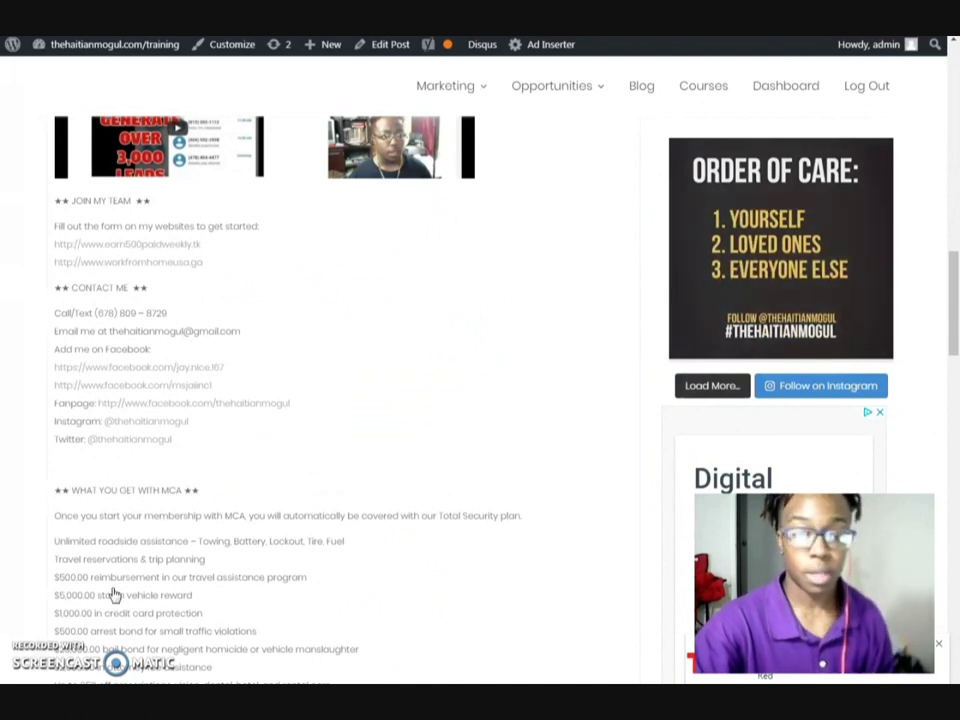
key(Home)
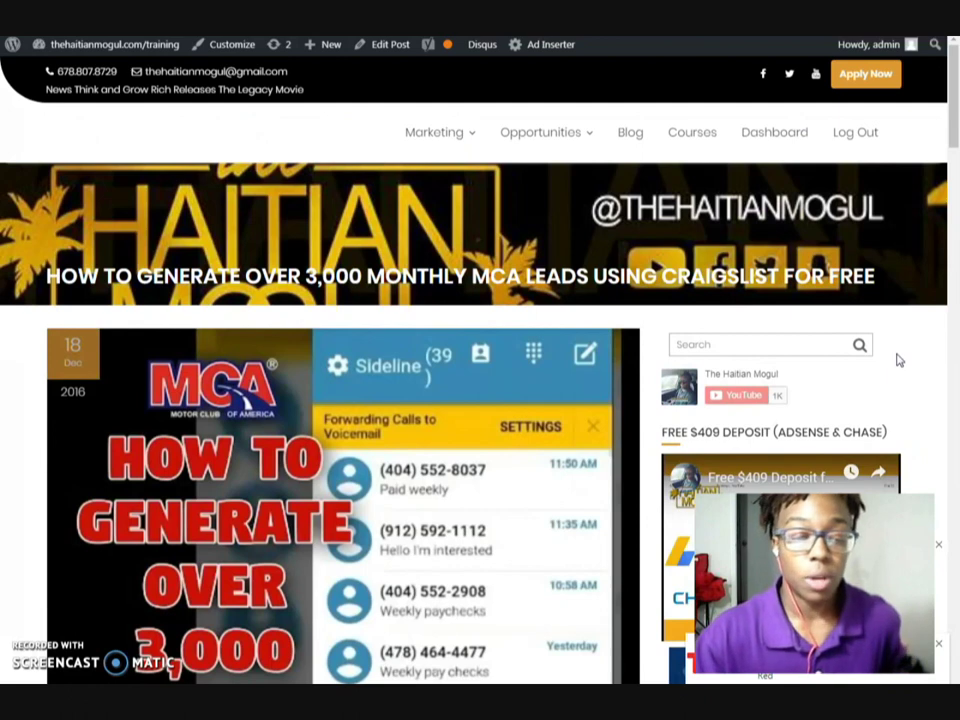
scroll(897, 360, down, 5)
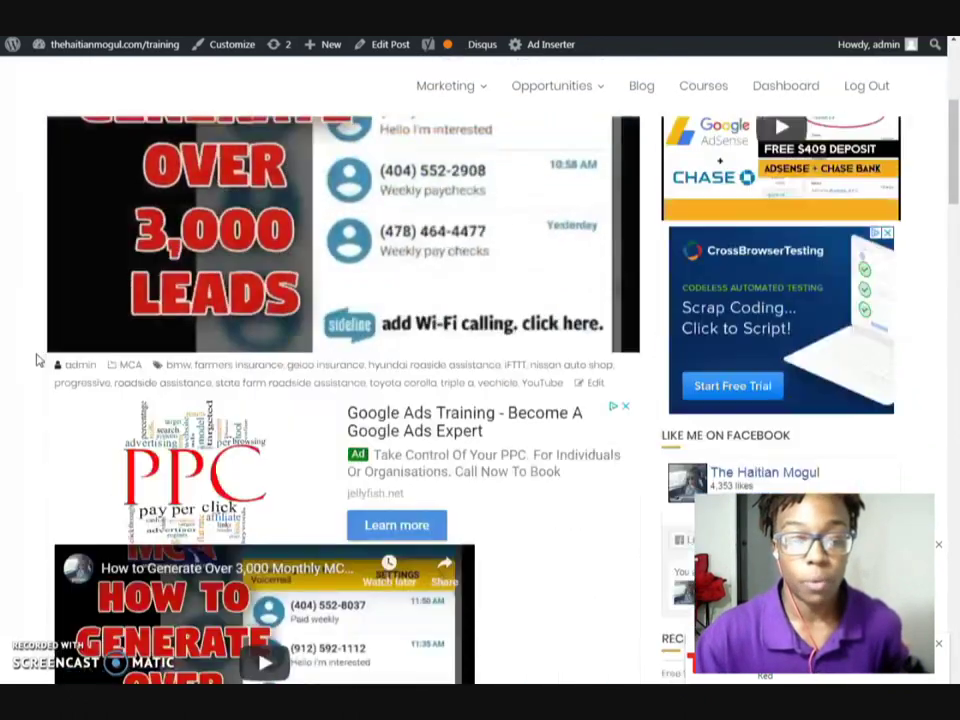
scroll(38, 360, down, 3)
scroll(521, 497, up, 5)
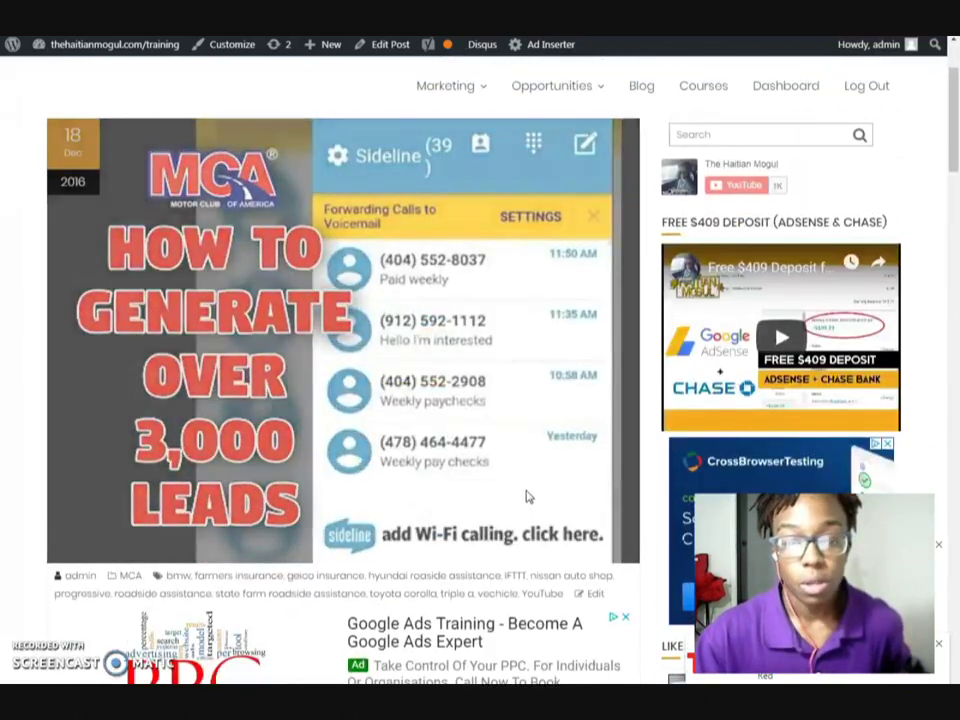
scroll(957, 260, down, 5)
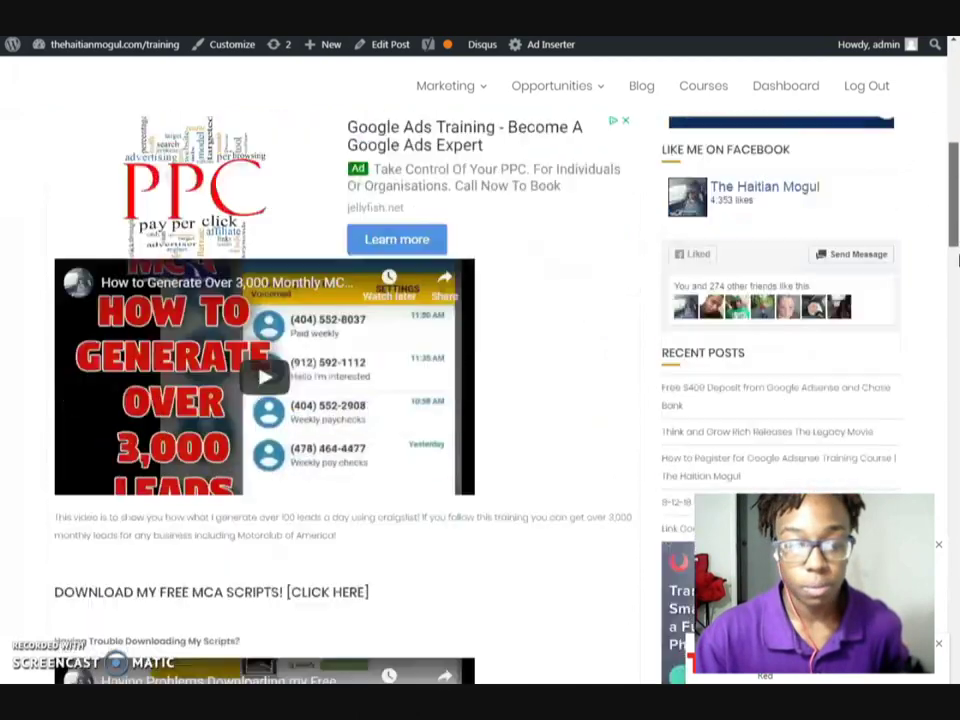
drag(957, 260, 953, 530)
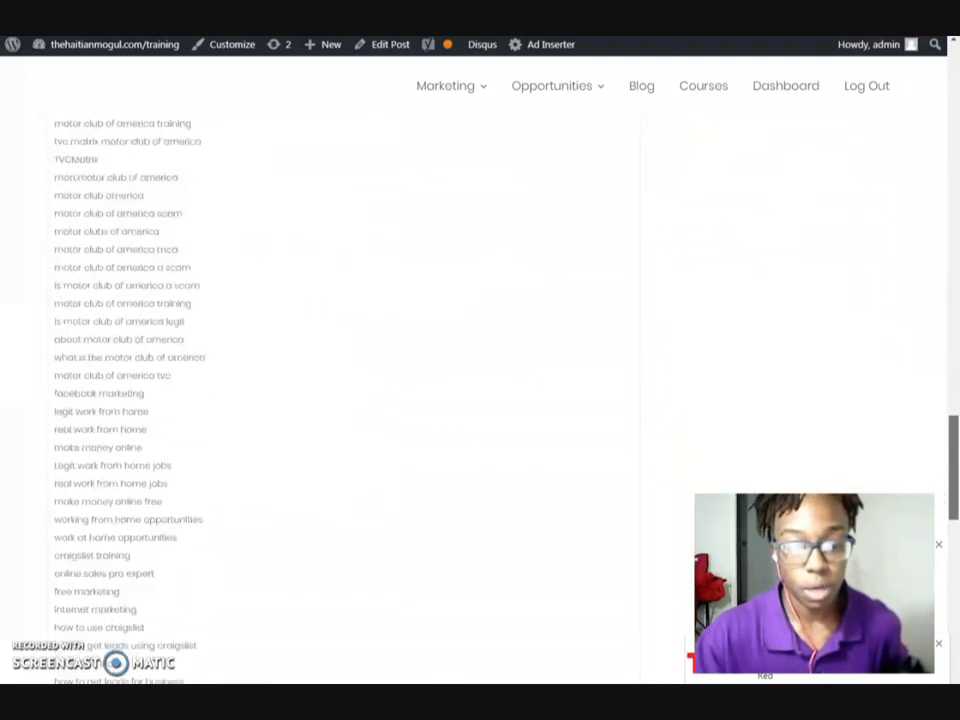
scroll(48, 489, down, 7)
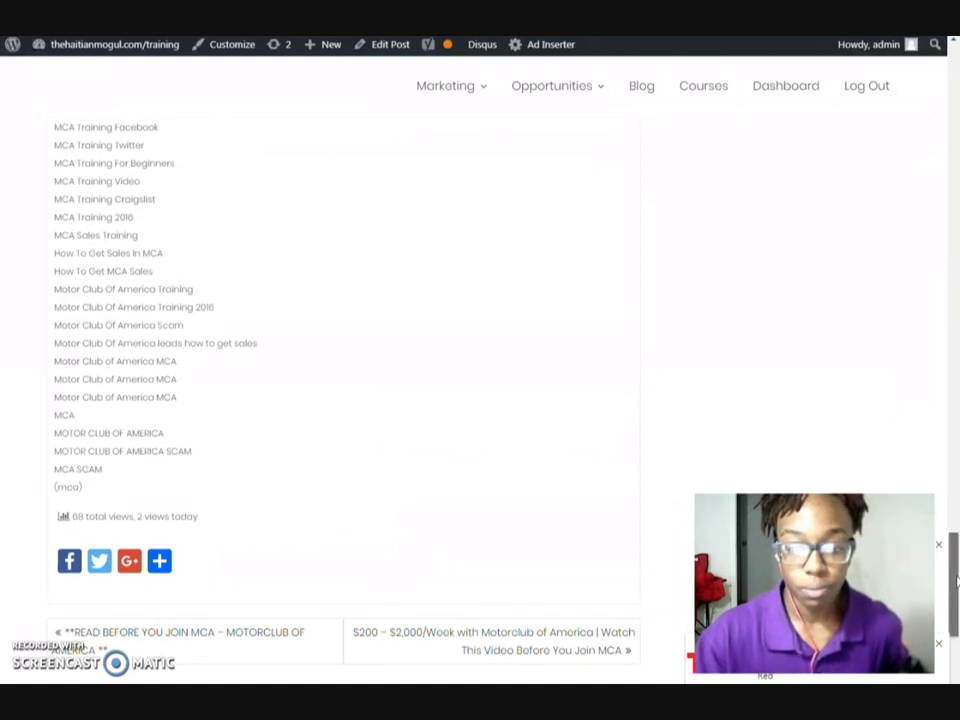
drag(957, 580, 953, 50)
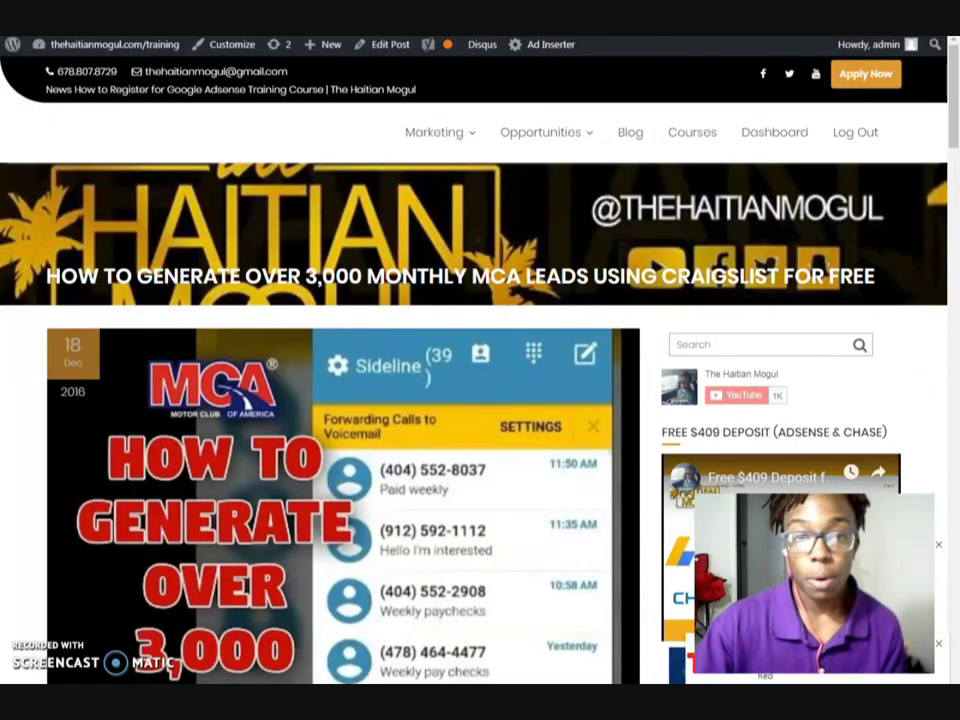
Return to the posts list and start a new blog post
key(alt+Left)
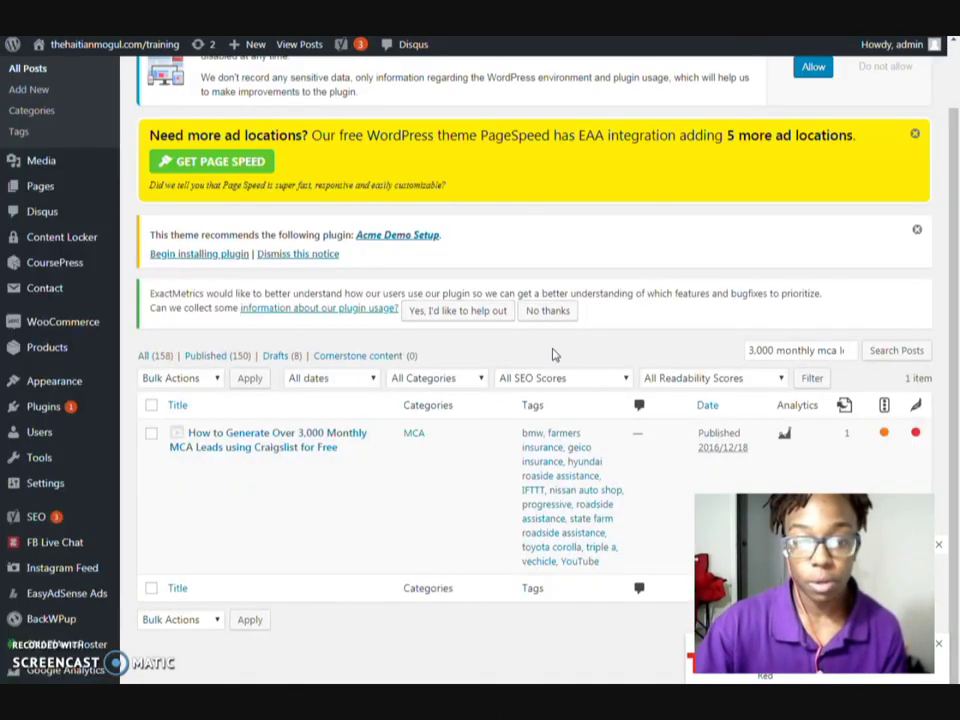
scroll(200, 165, up, 2)
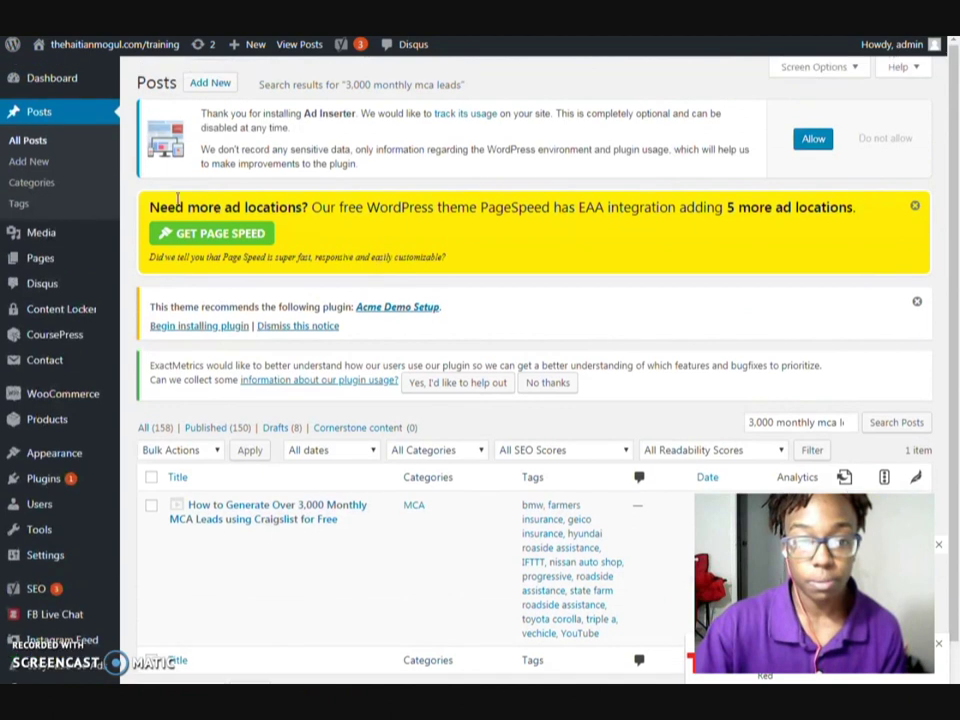
click(207, 86)
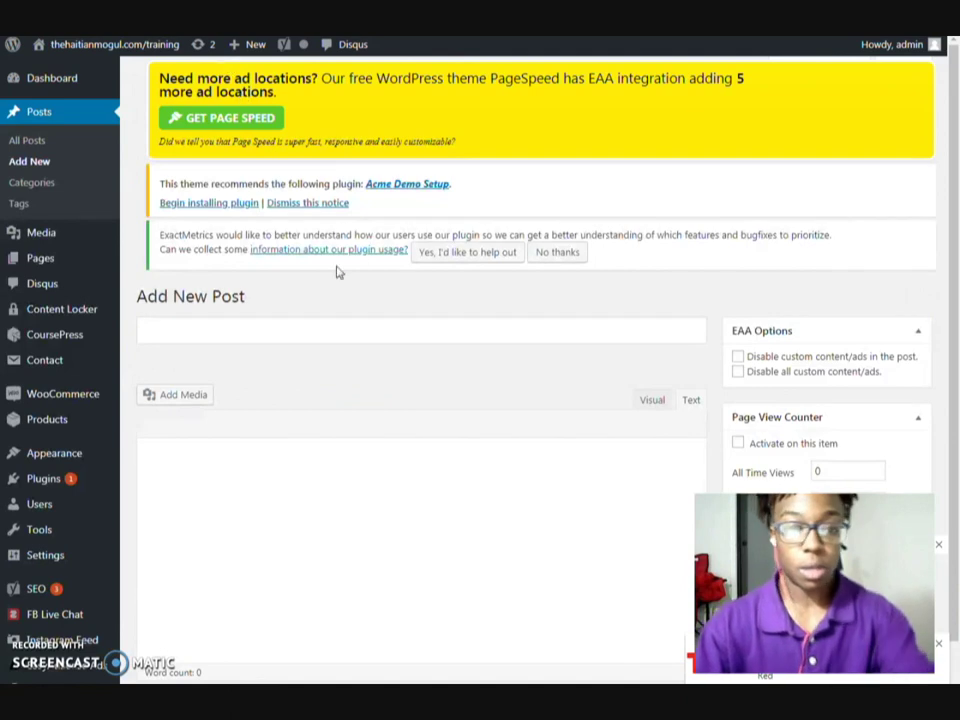
Title the new post "Unlimited Craigslist Leads via Text Message (Sideline App)"
click(318, 323)
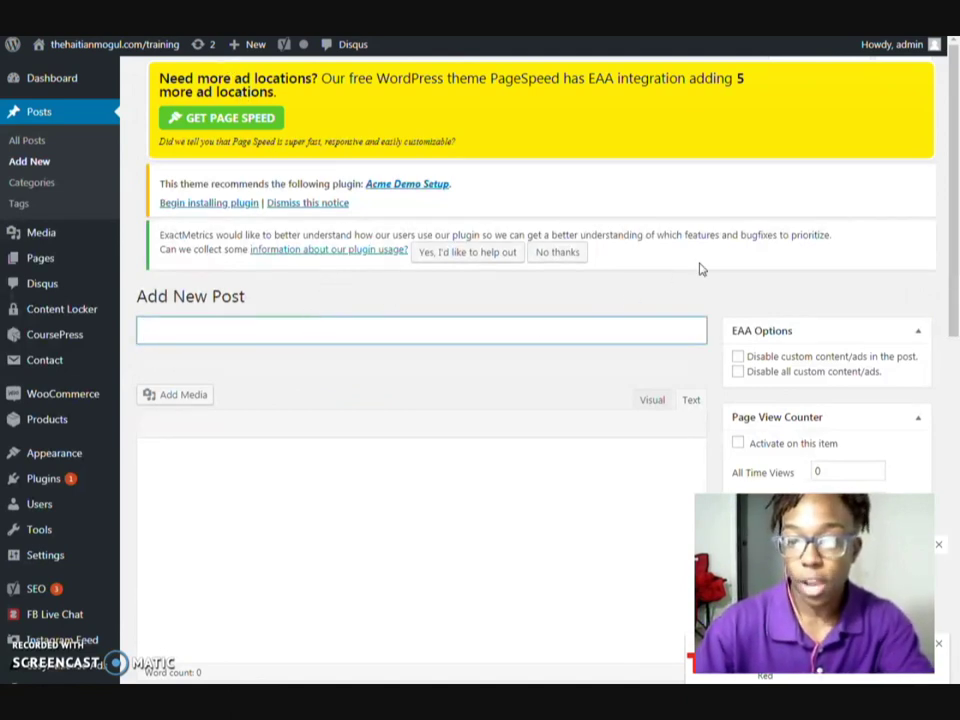
scroll(716, 290, down, 1)
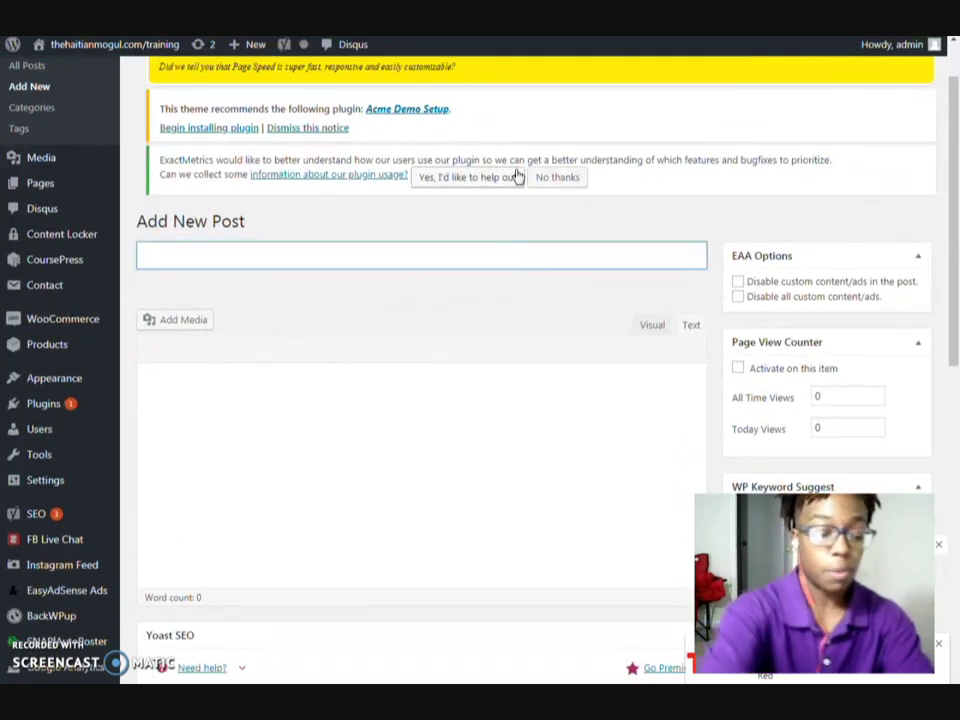
text(Unlim)
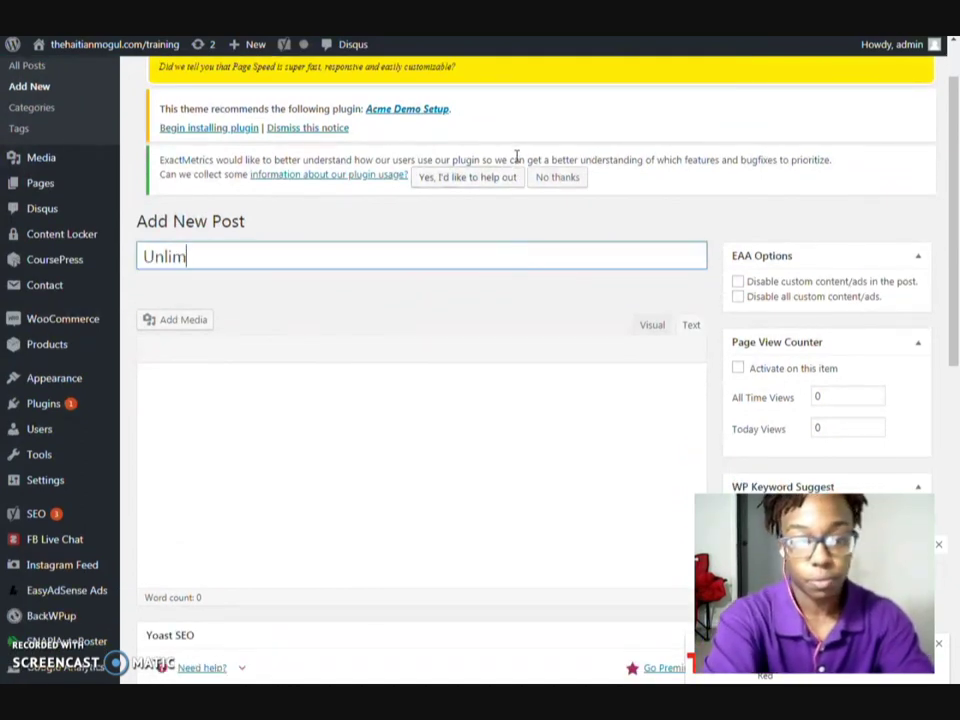
text(ited Craigslis)
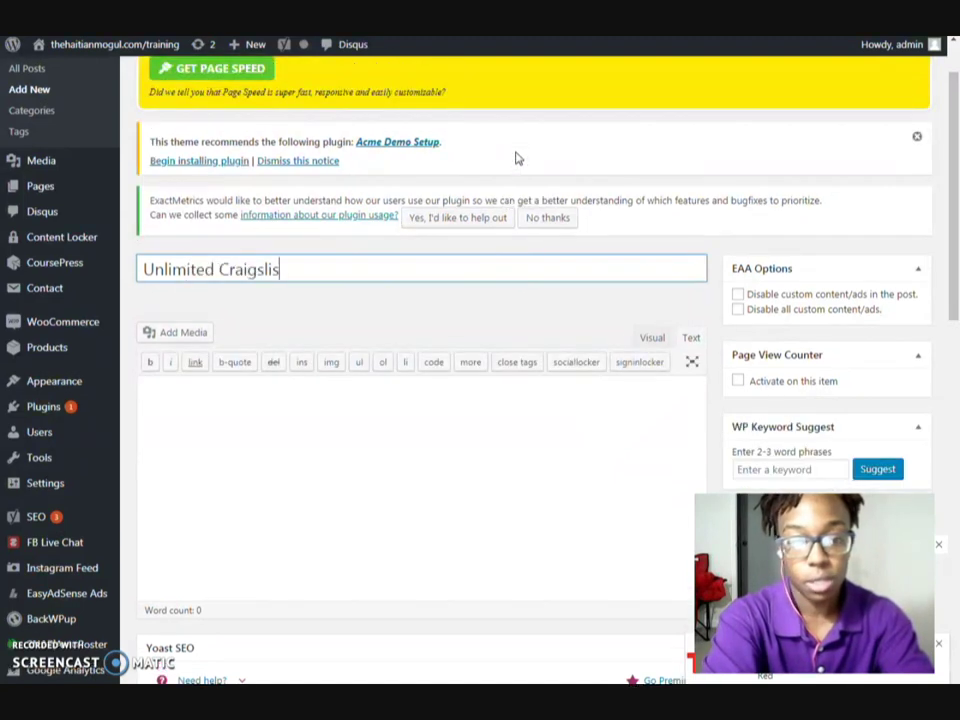
text(t Leads)
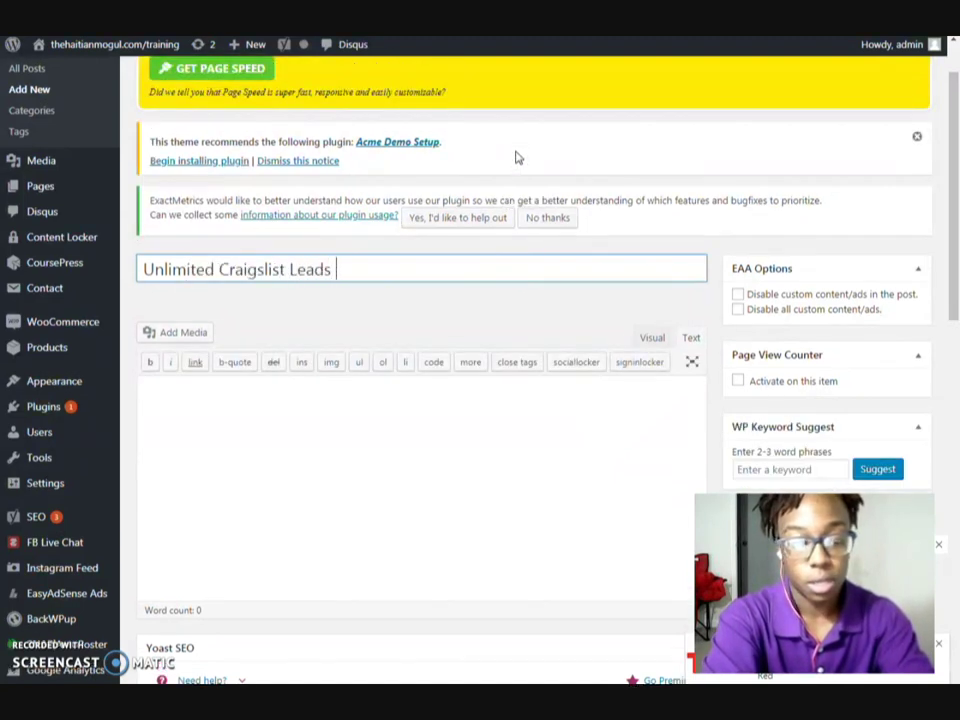
text( via Text Me)
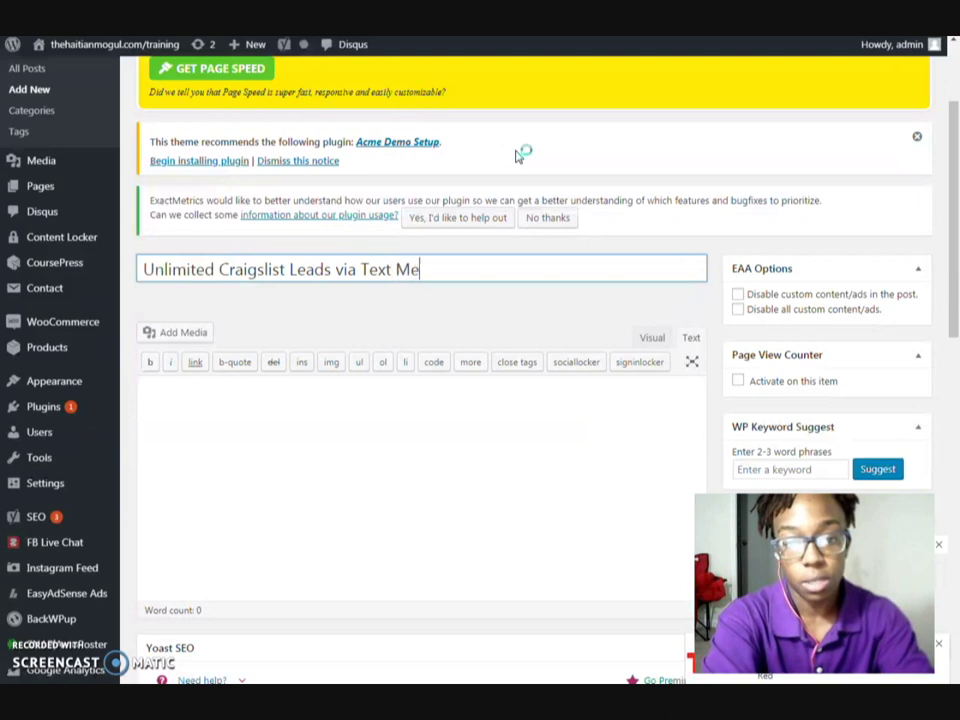
text(ssage ()
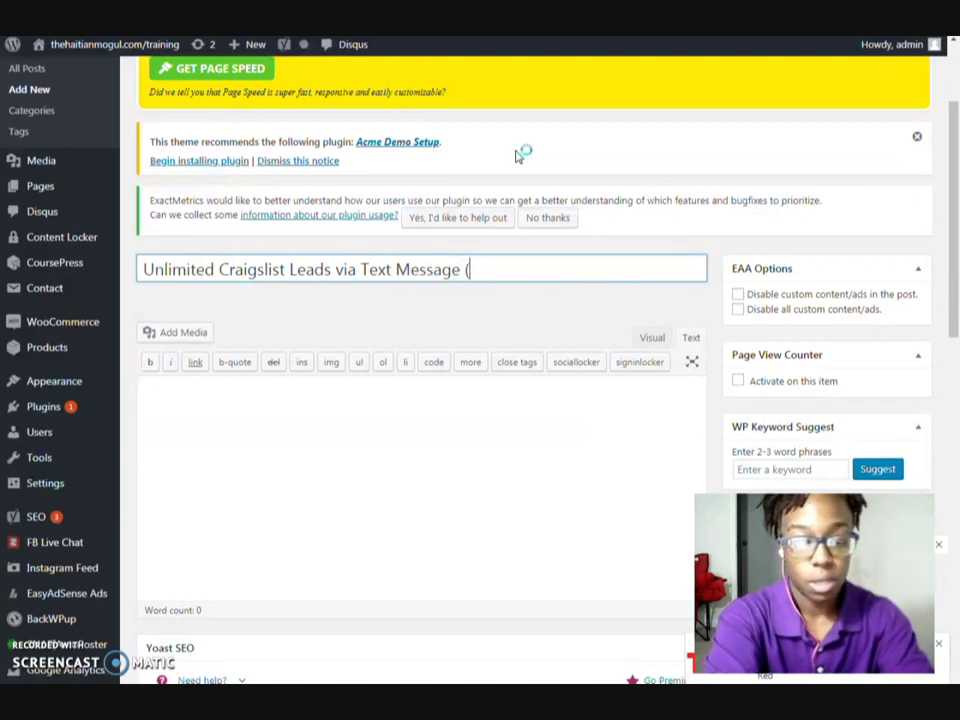
text(Sideline)
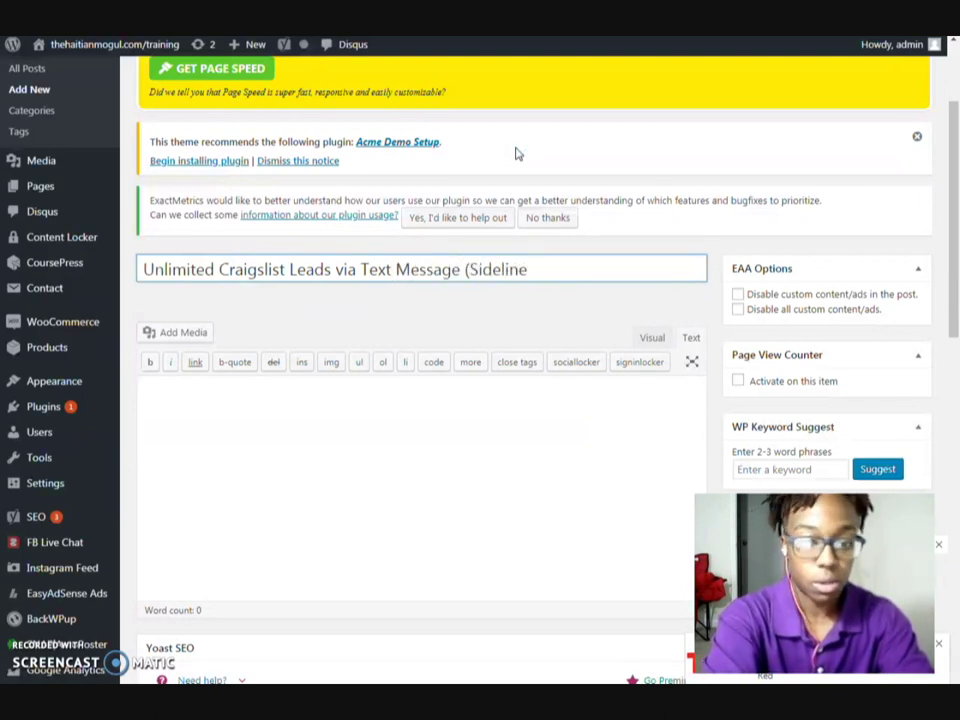
text( App))
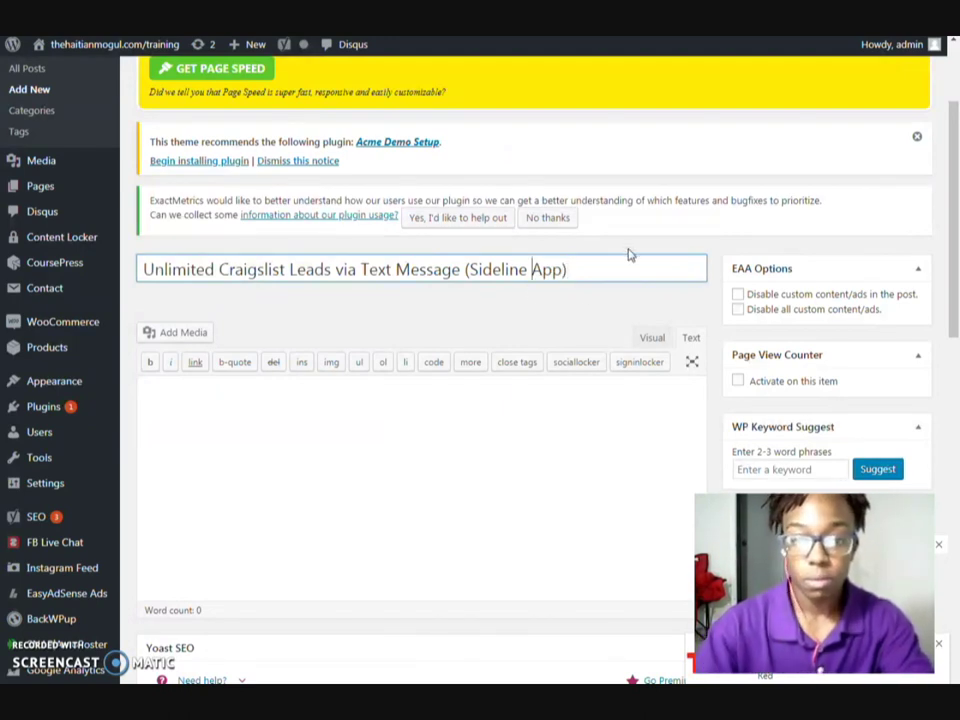
Insert "Phone" before "App" in the post title and activate the page view counter for this post
key(Left)
key(Left)
key(Left)
key(Left)
text(Phone)
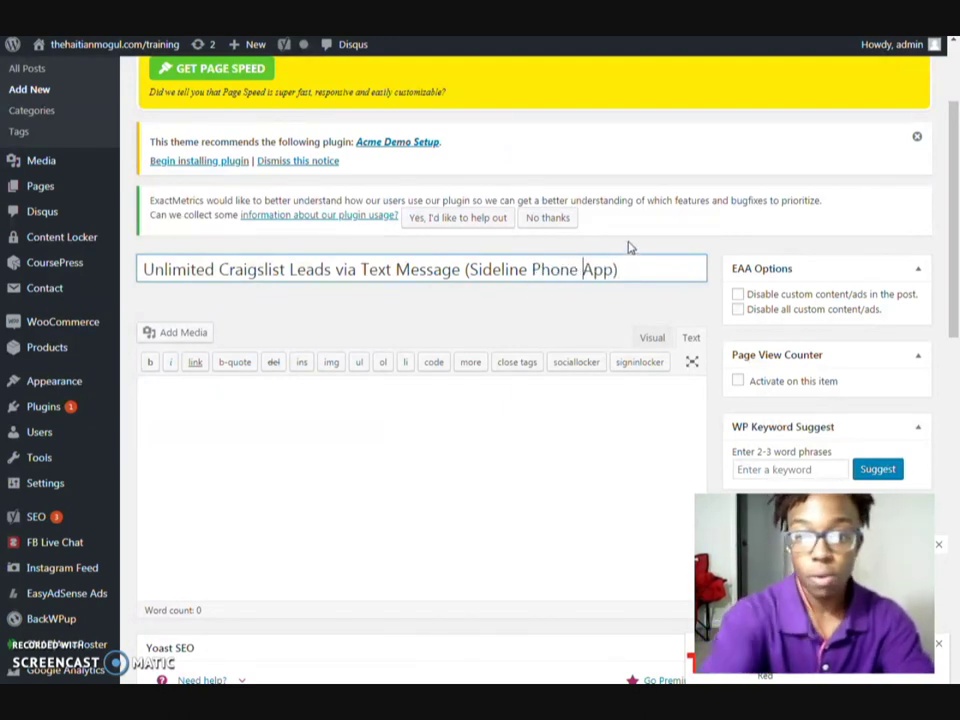
click(770, 382)
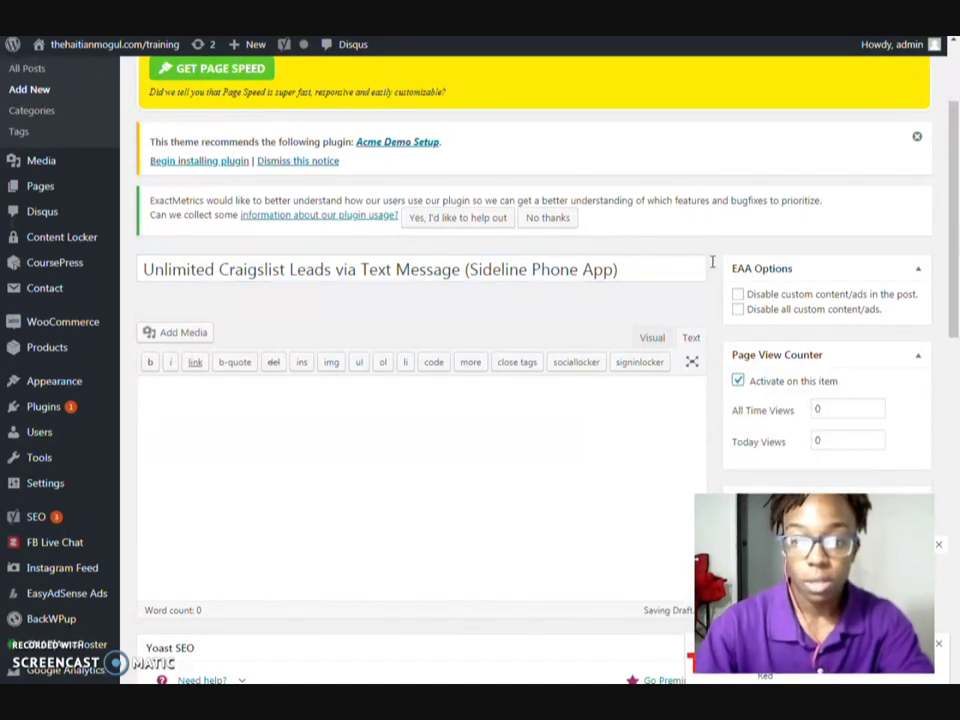
scroll(720, 266, down, 3)
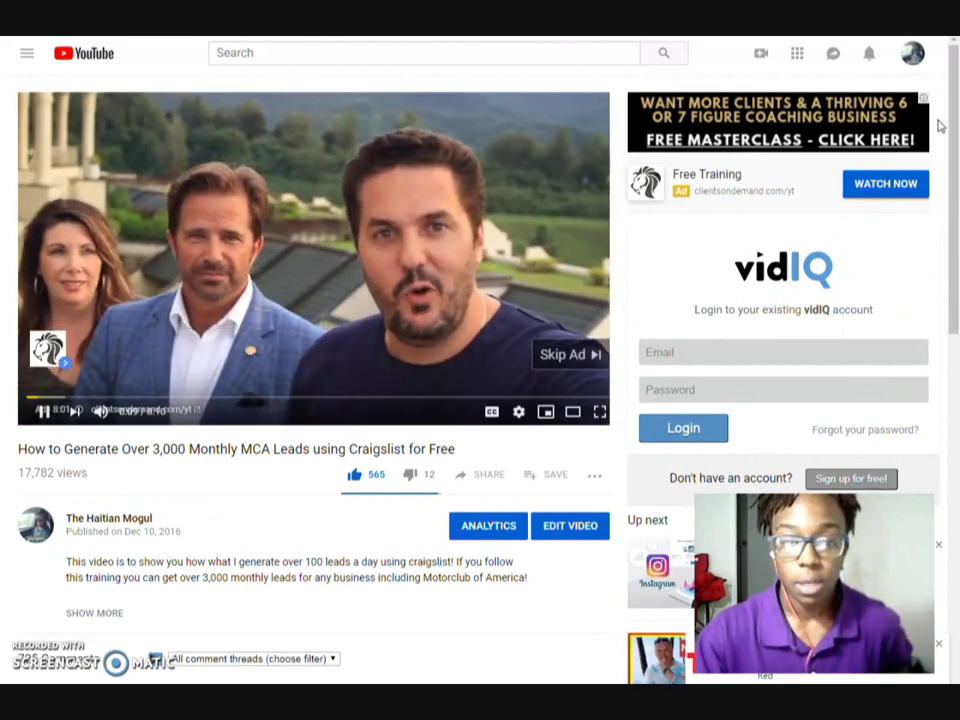
In YouTube, pause the playing ad and go through the account settings' additional features to the channel's Video Manager
key(space)
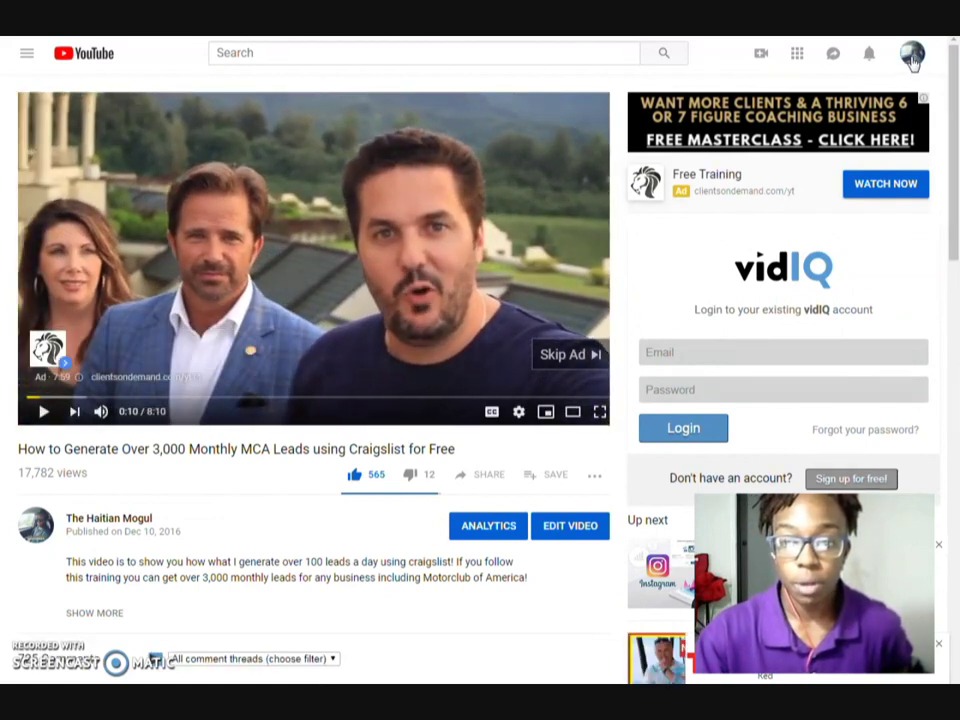
click(912, 57)
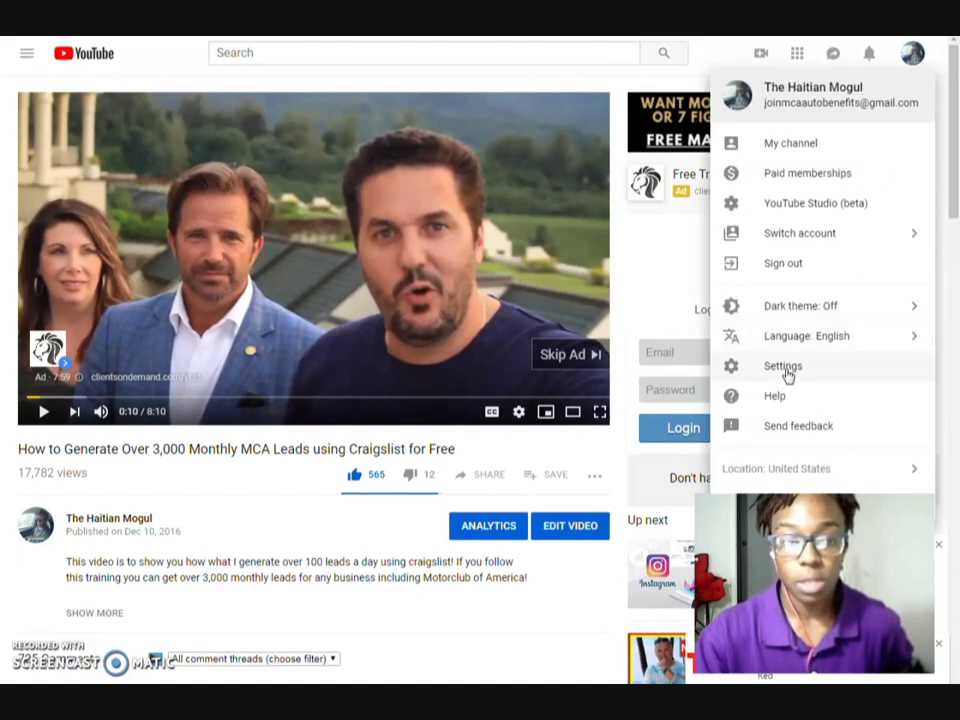
click(784, 367)
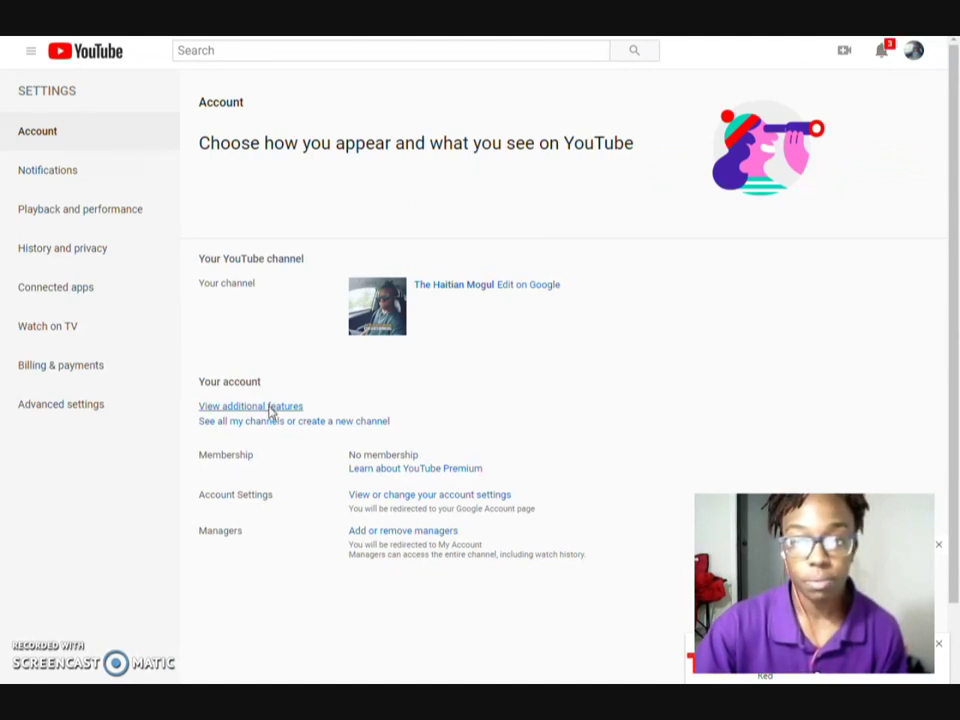
click(270, 407)
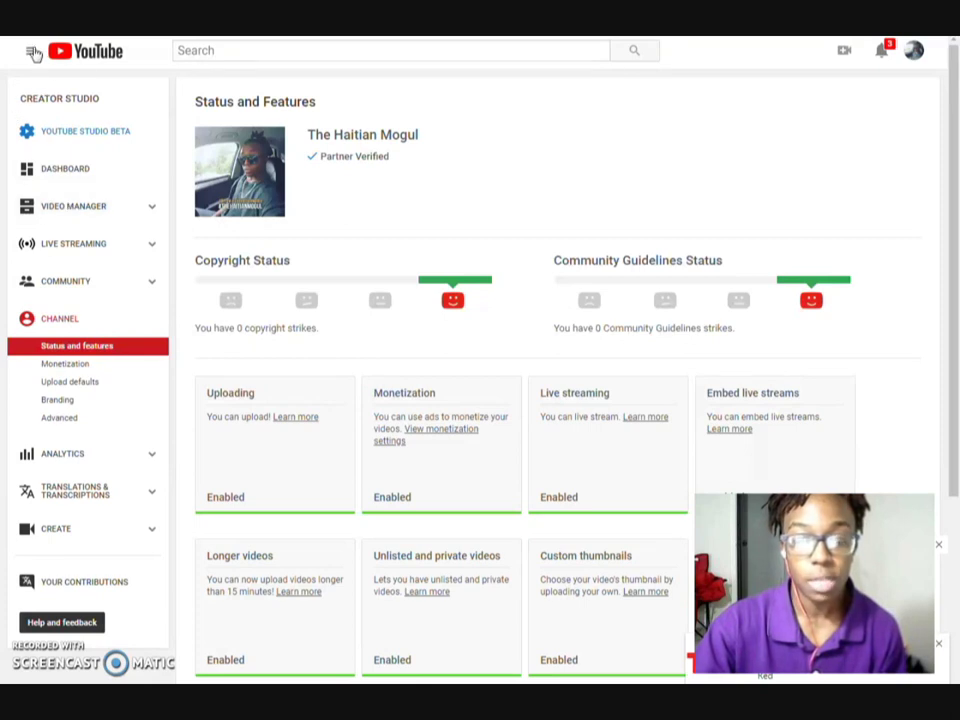
click(72, 208)
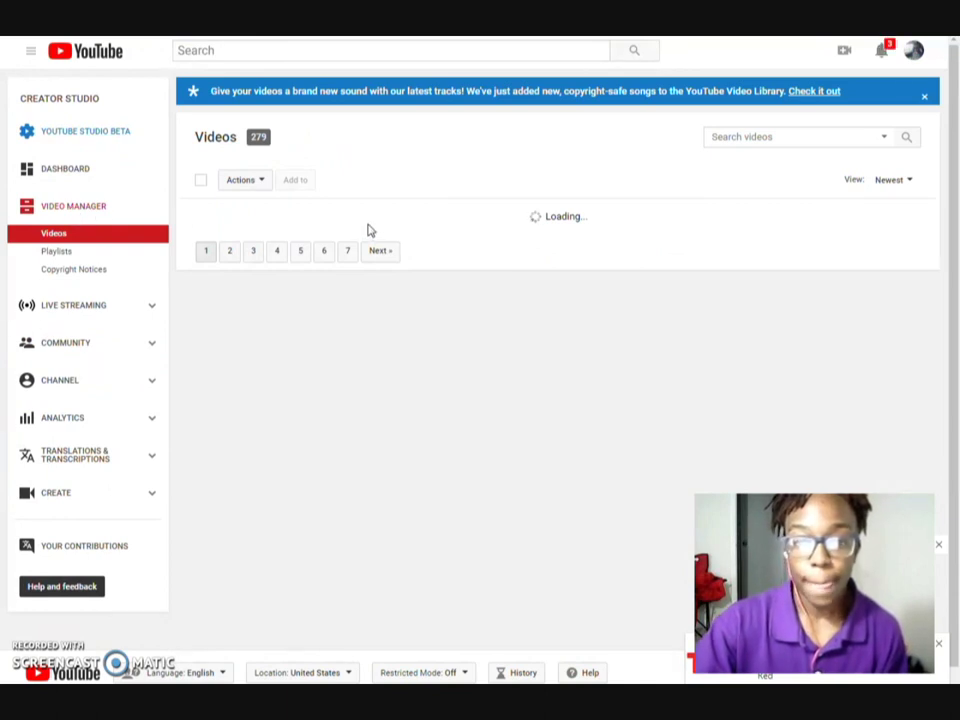
Find "How to Generate Over 3,000 Monthly MCA Leads using Craigslist for Free" among the channel's videos and open its subtitles and closed captions
scroll(596, 208, down, 12)
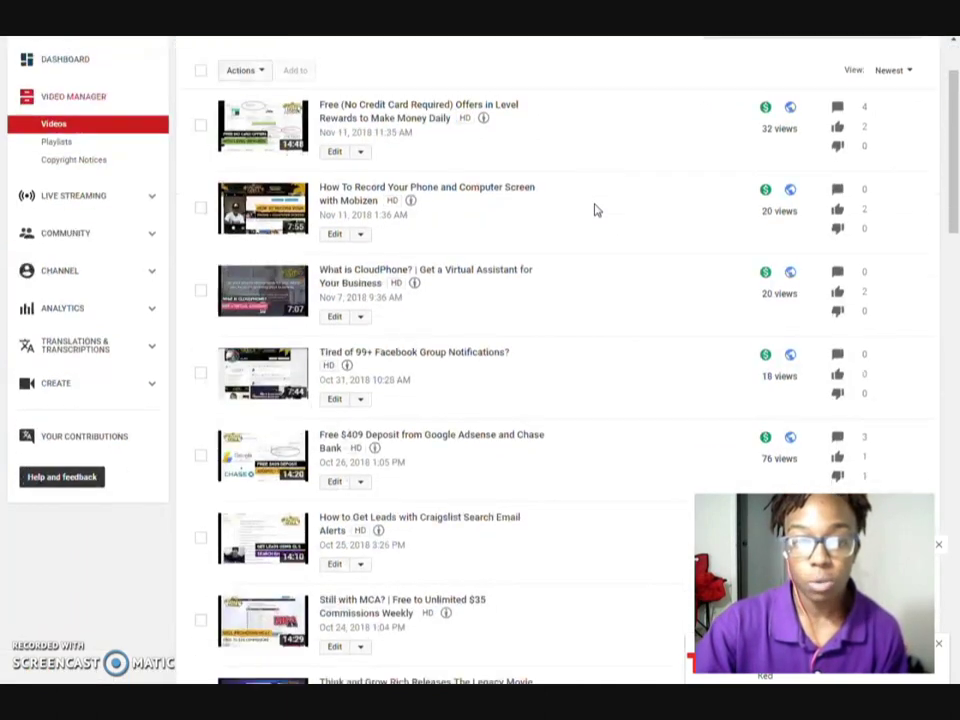
scroll(596, 208, down, 10)
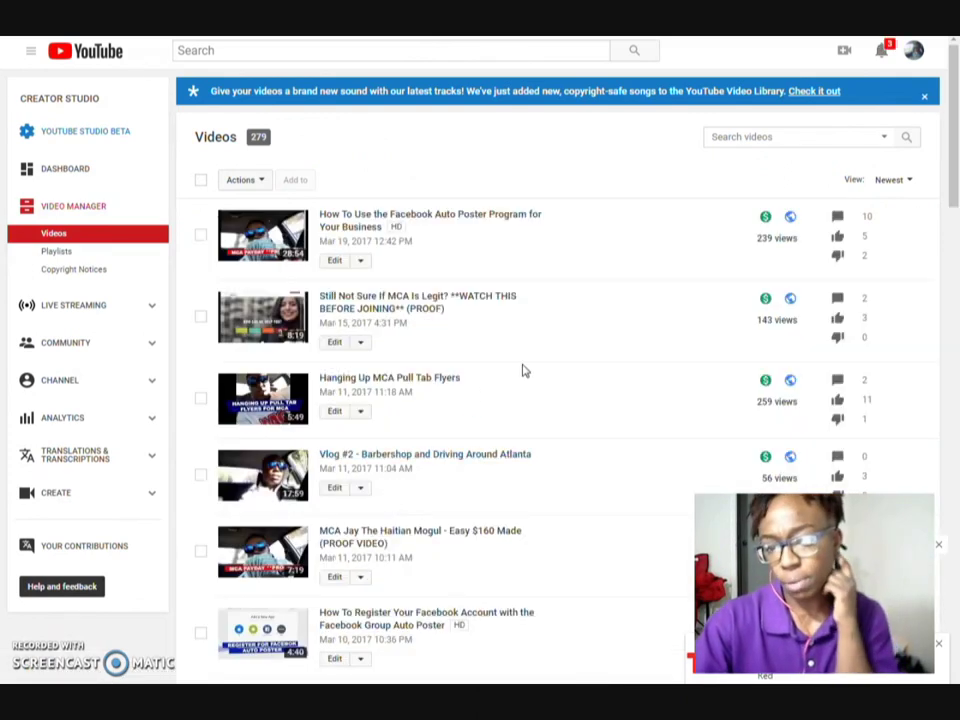
scroll(523, 369, down, 7)
scroll(572, 307, down, 15)
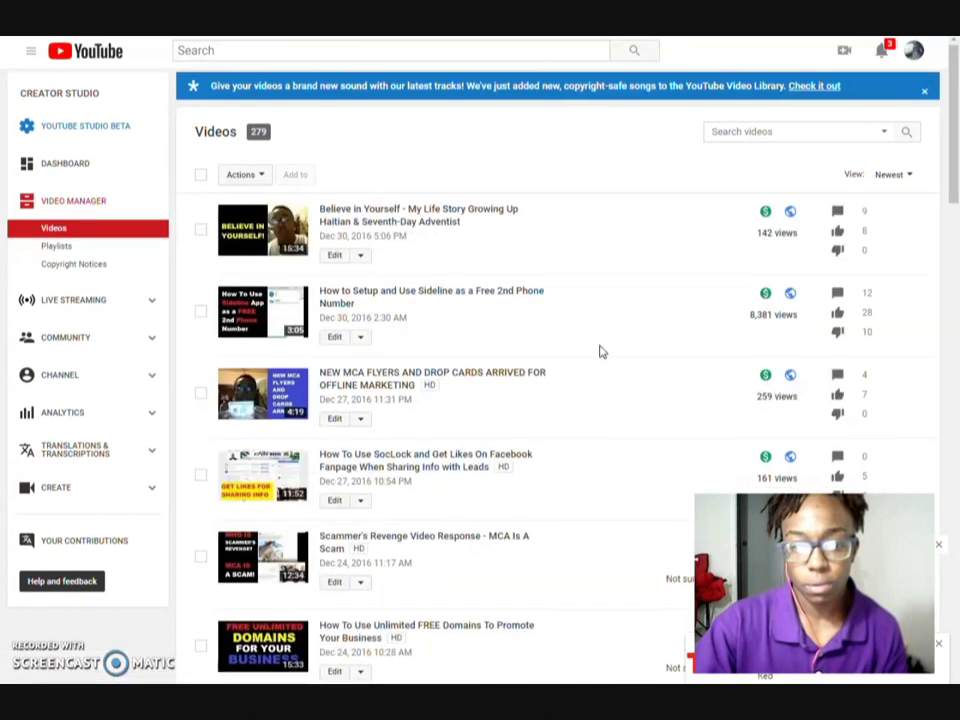
scroll(602, 349, down, 8)
scroll(602, 347, down, 7)
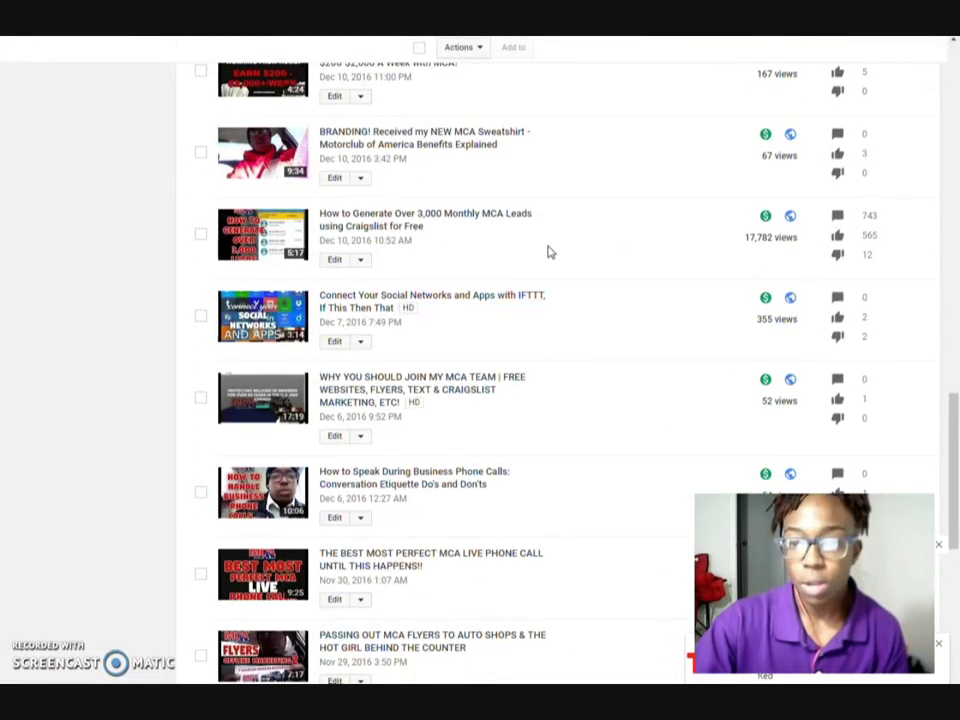
click(360, 260)
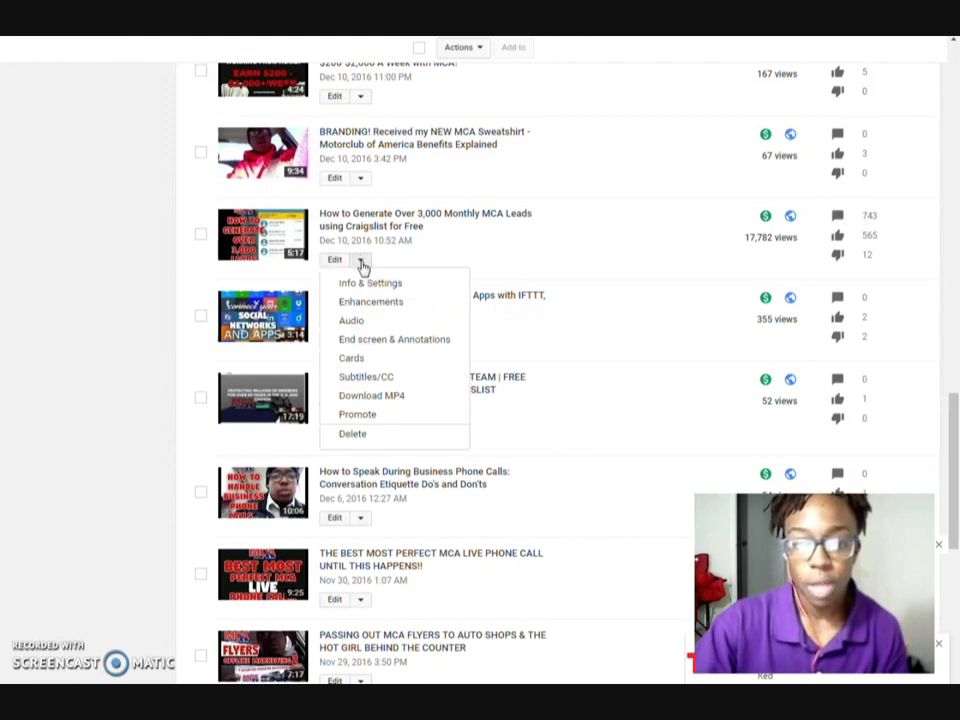
click(380, 377)
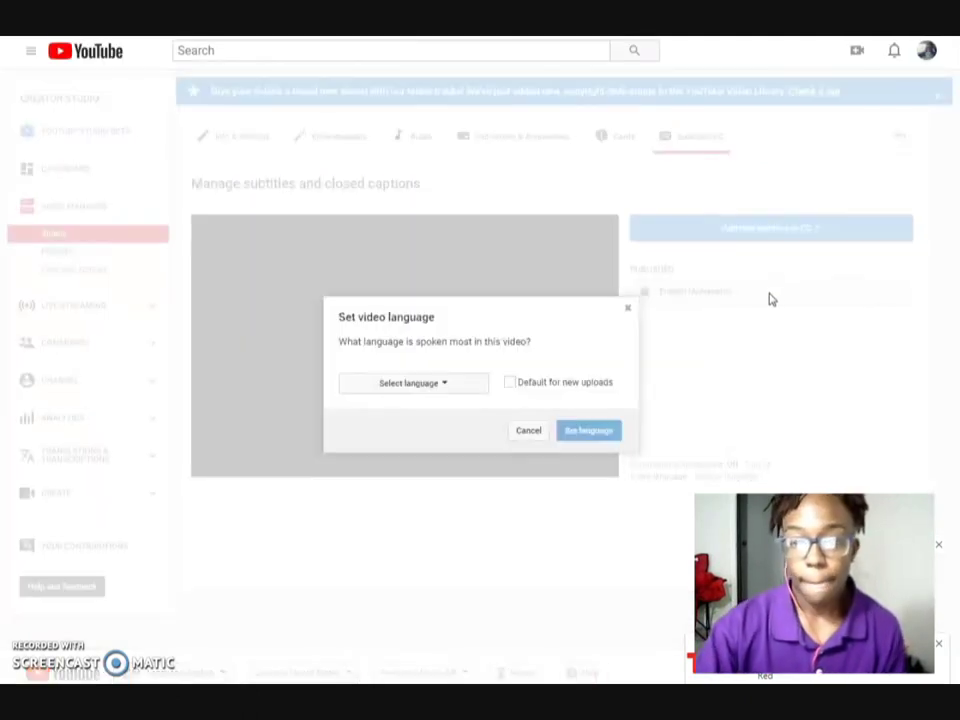
Set the video language to English and make it the default for new uploads
click(466, 392)
click(444, 412)
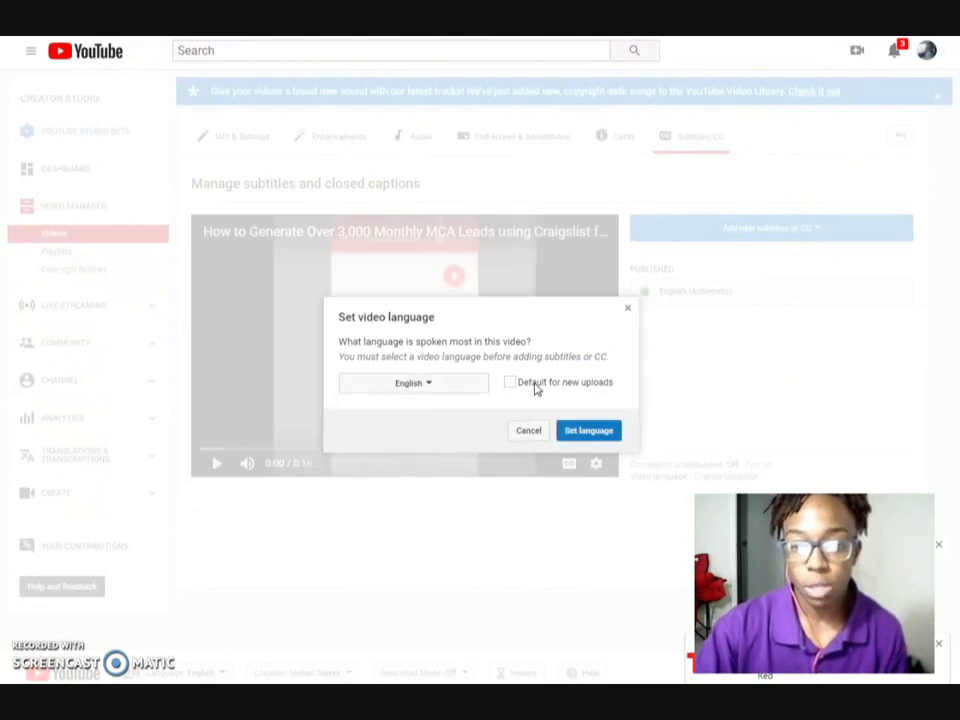
click(511, 383)
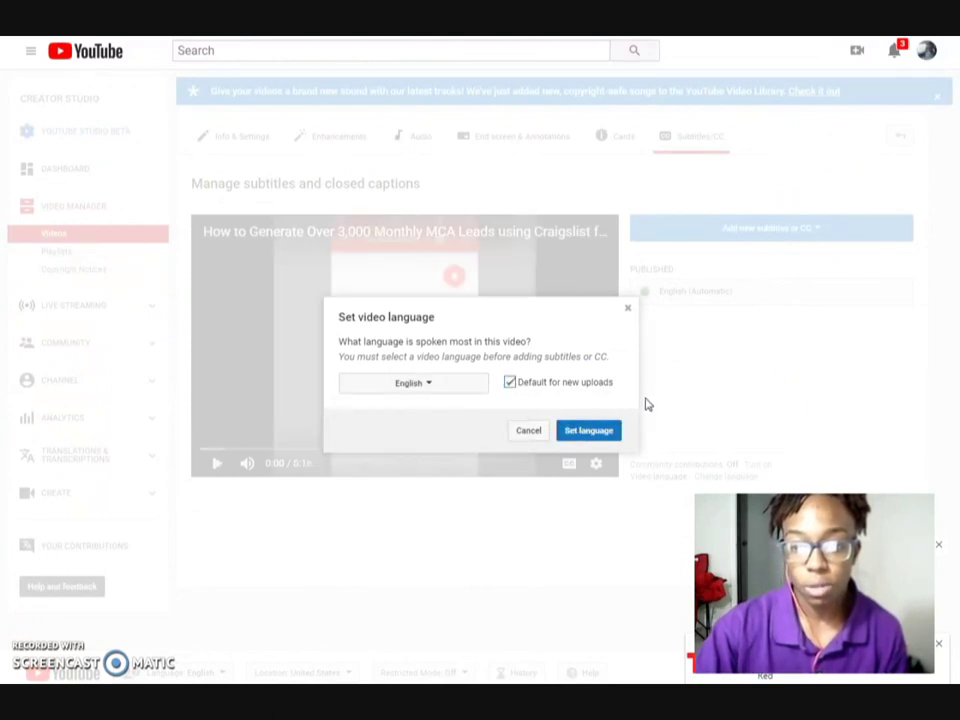
click(587, 431)
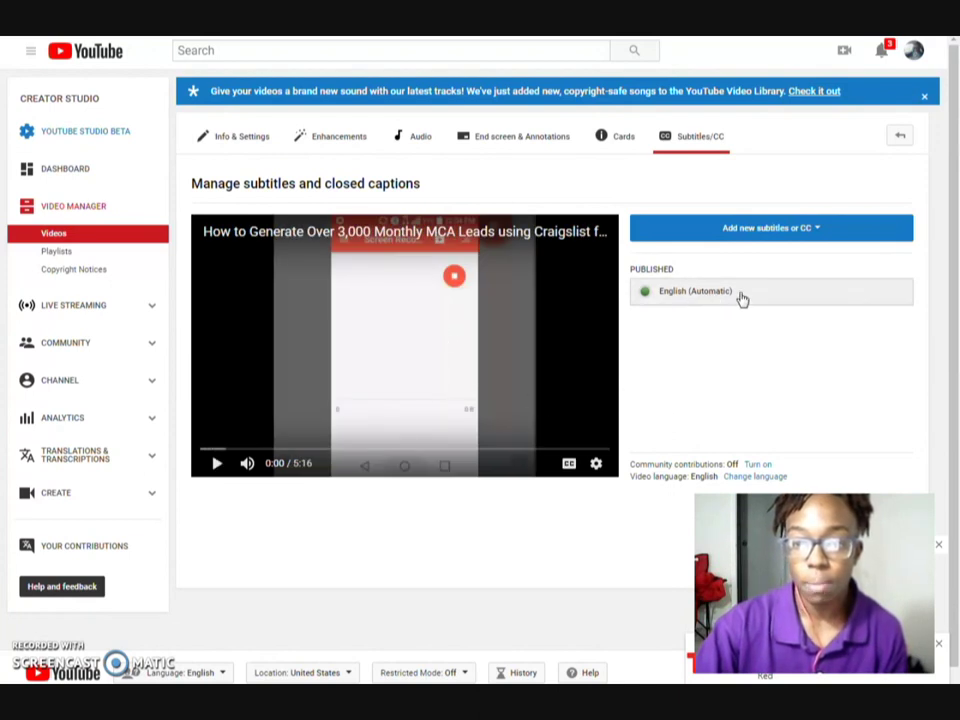
Open the published English (Automatic) subtitles and play the first few seconds of the video to check the captions against the speech
click(743, 295)
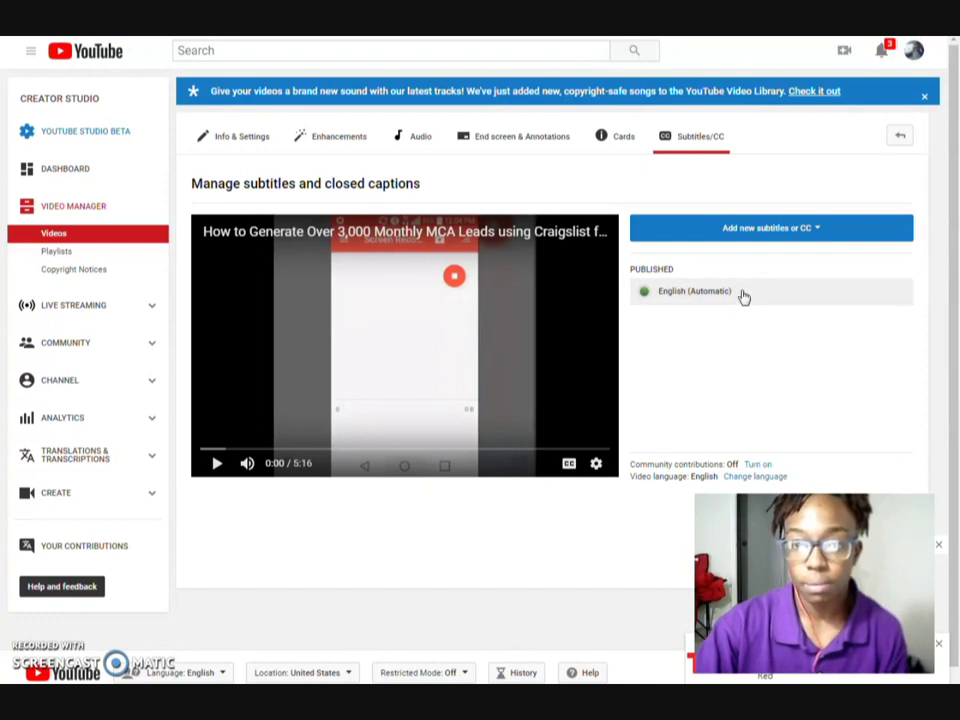
click(743, 295)
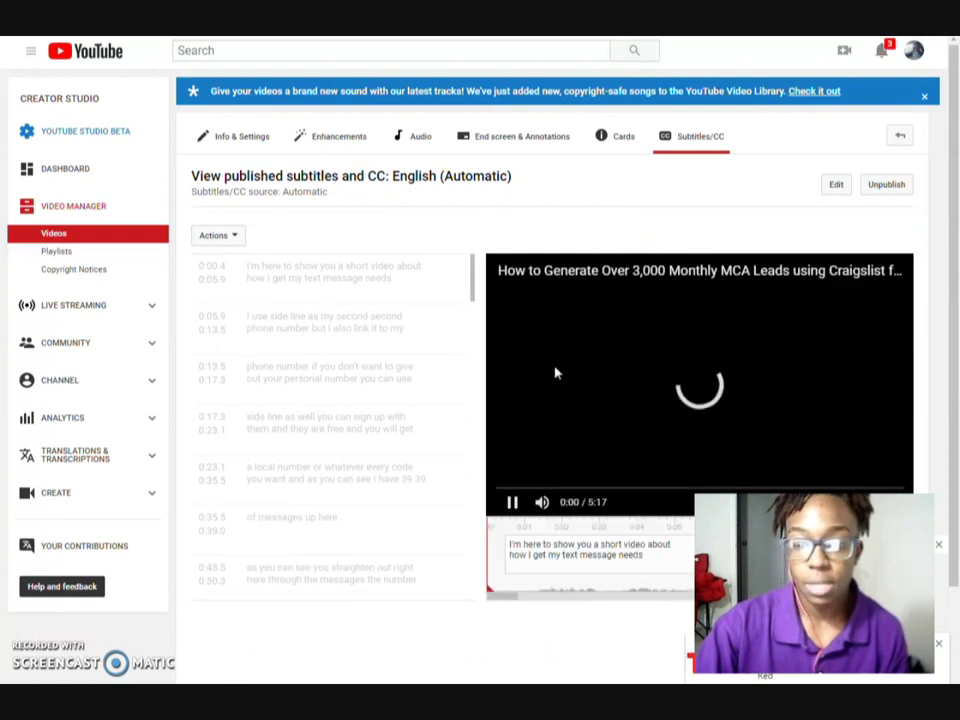
scroll(549, 243, down, 2)
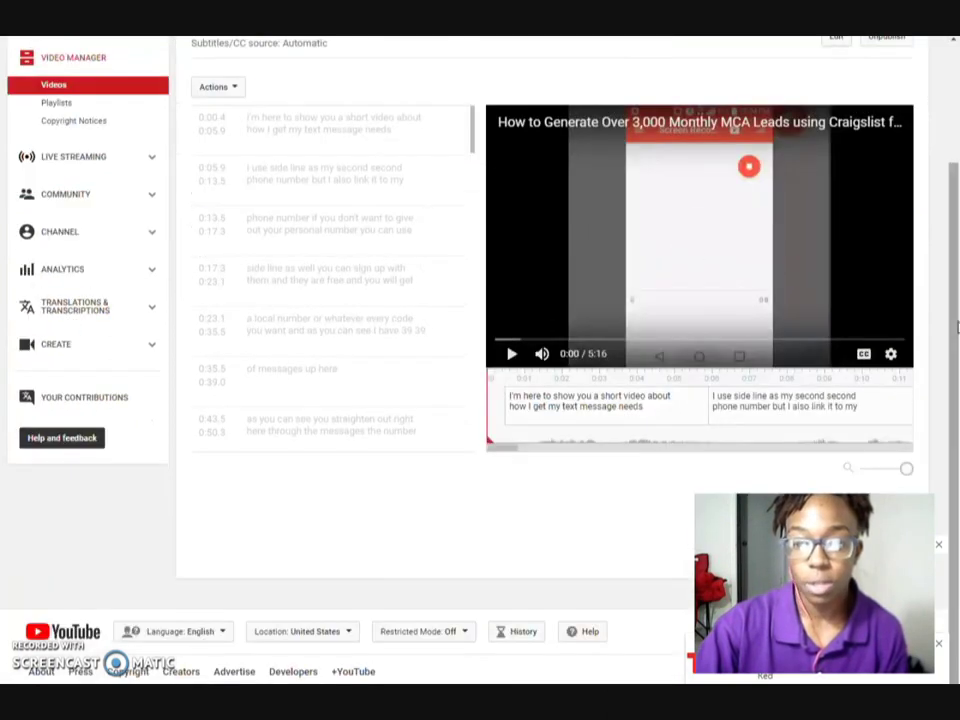
scroll(957, 310, up, 1)
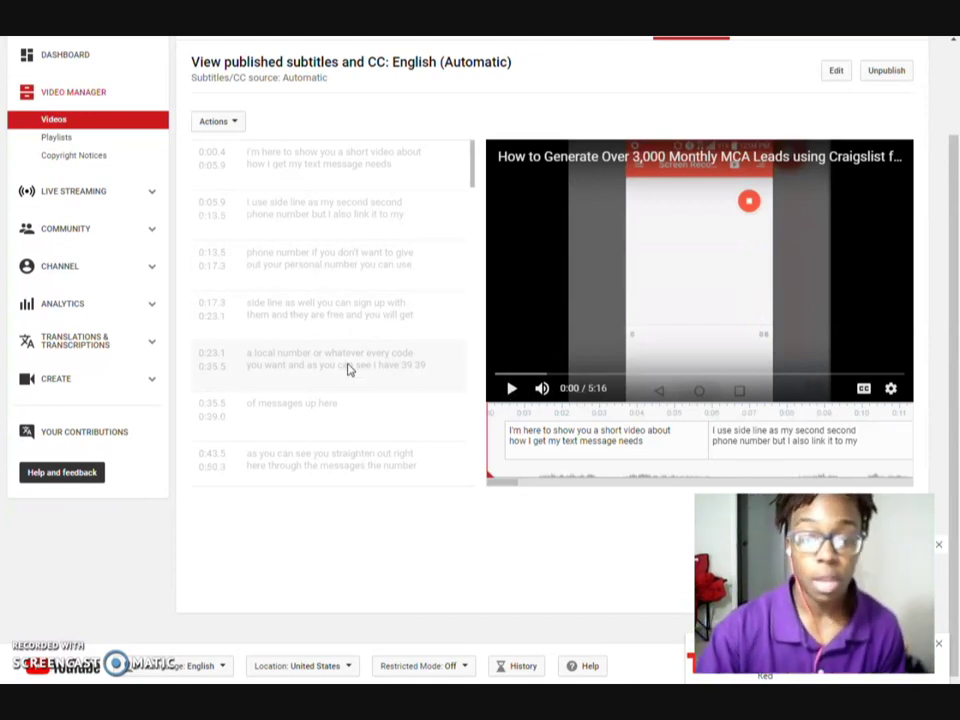
click(511, 390)
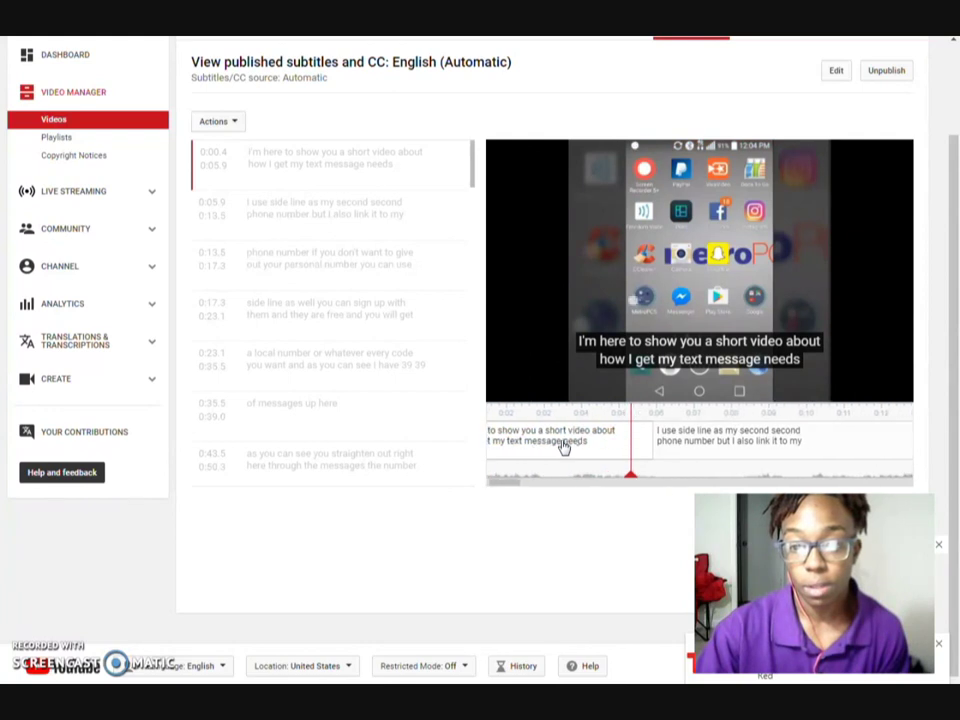
click(553, 334)
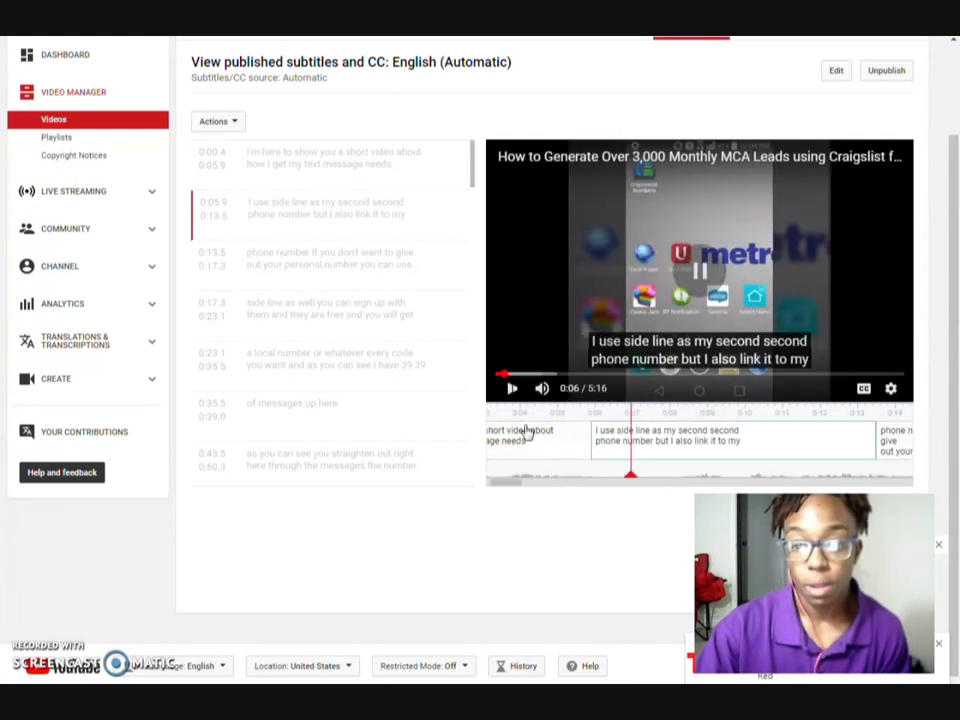
Open the English captions for editing and replace "needs" with "leads" in the first caption
double_click(515, 442)
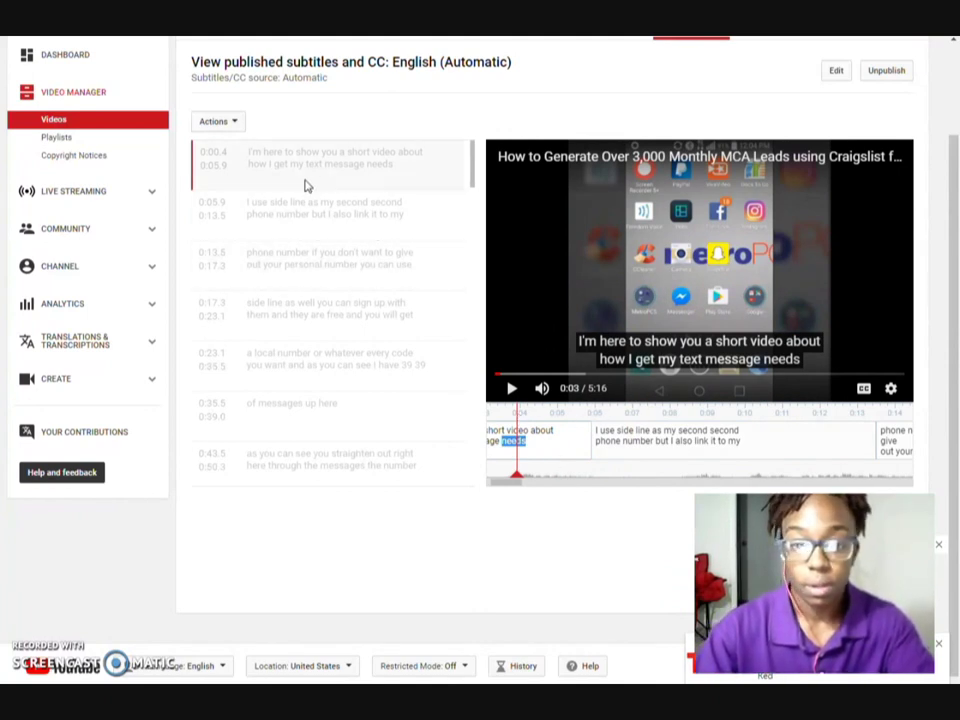
click(226, 122)
click(226, 122)
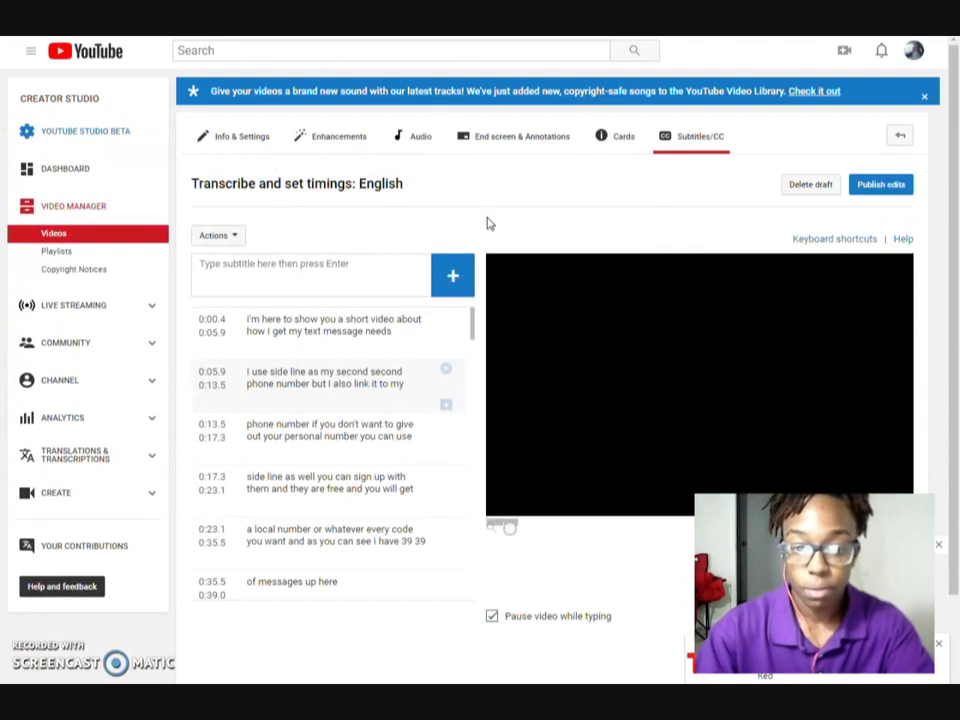
scroll(487, 221, down, 2)
scroll(484, 352, up, 1)
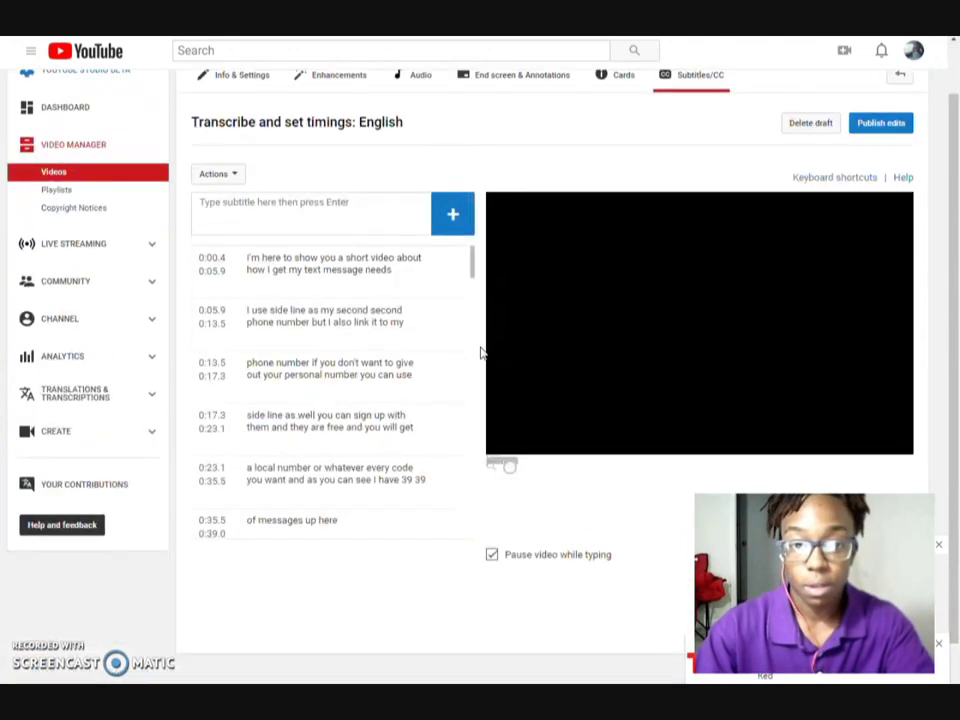
click(356, 270)
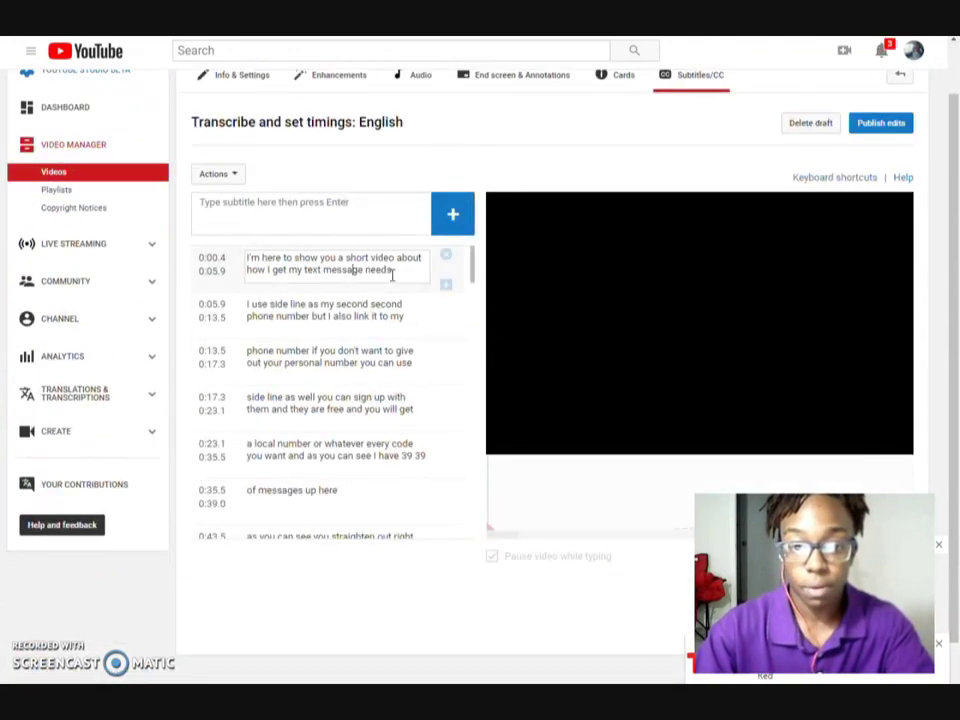
double_click(383, 274)
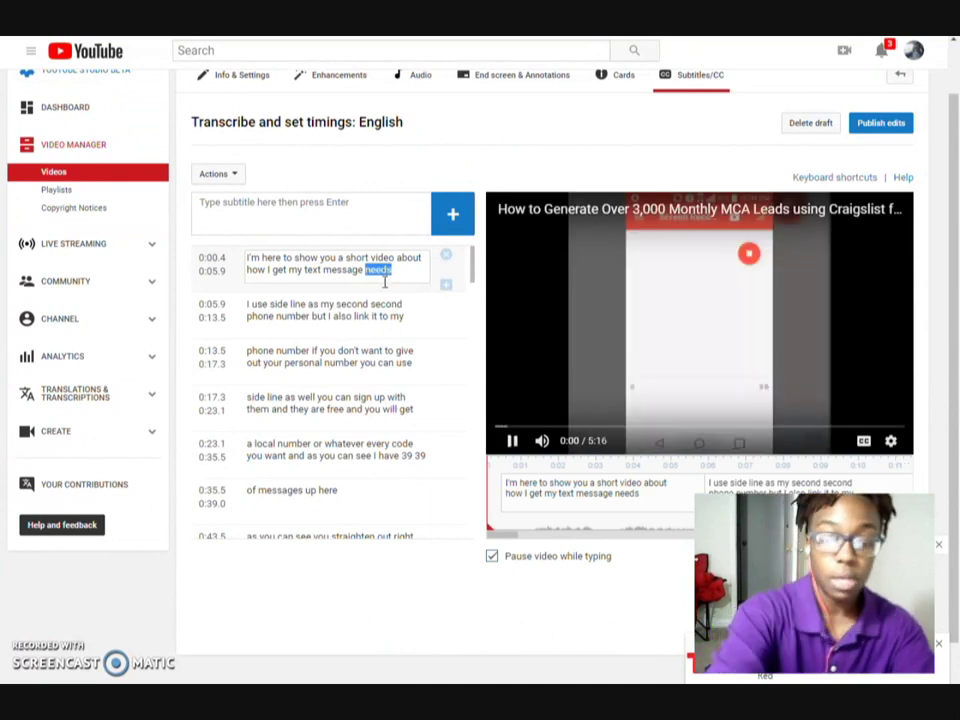
text(leads)
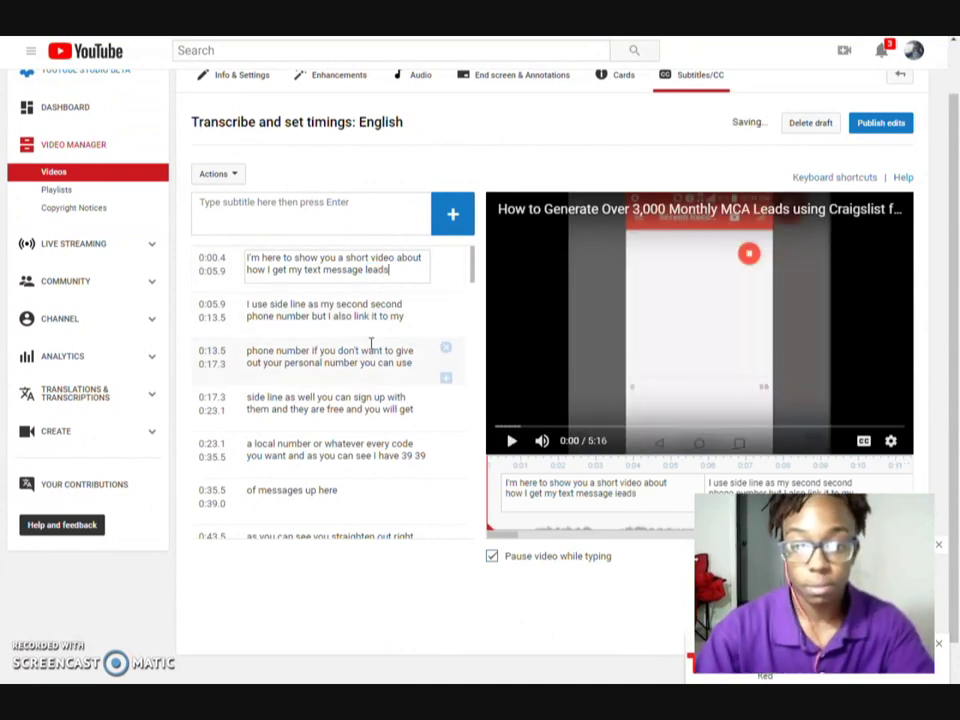
Play the video from the first caption and correct "every code" to "area code" in the caption at 0:23.1
click(392, 315)
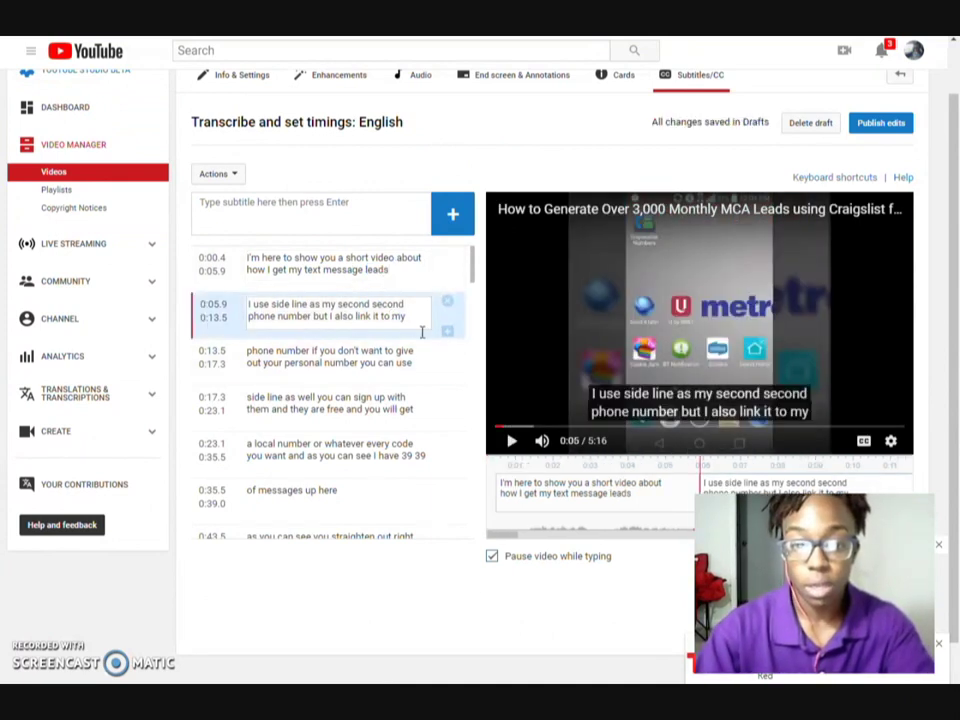
click(406, 277)
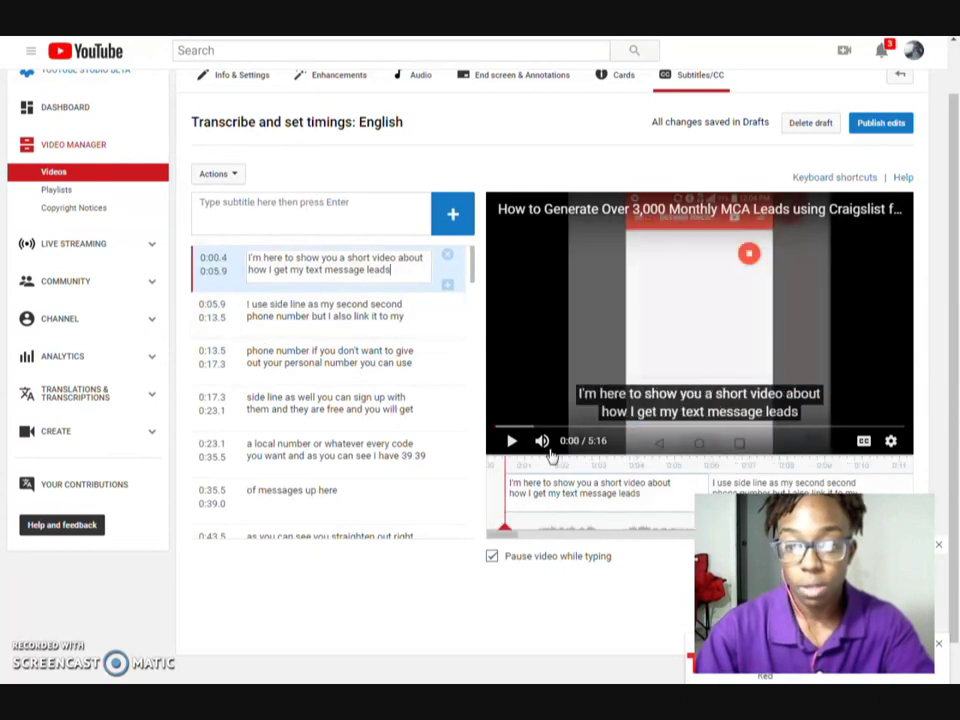
click(512, 442)
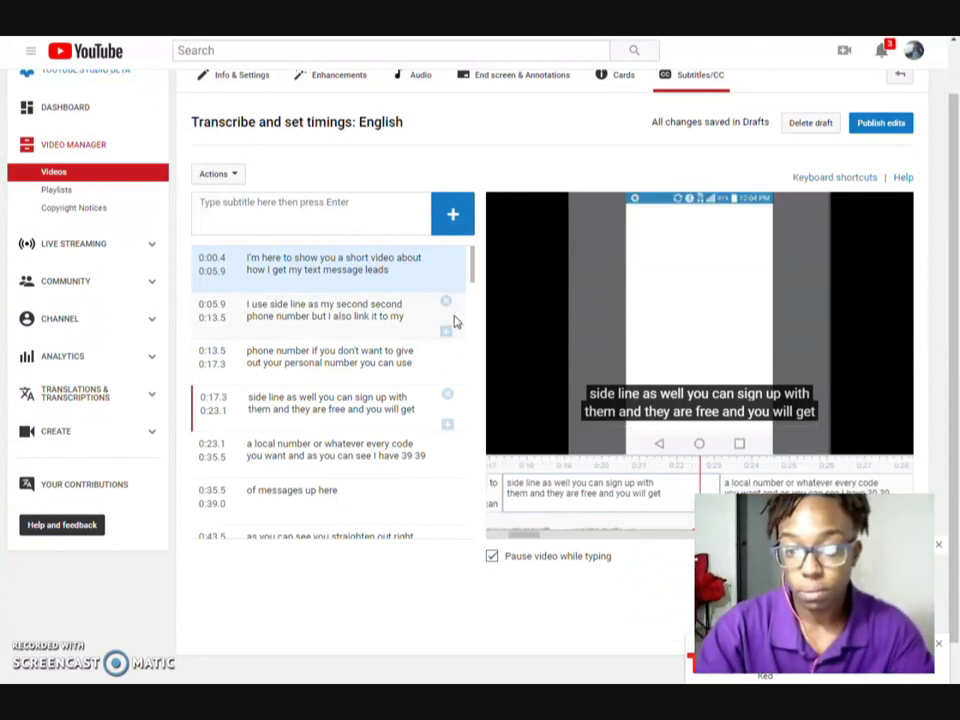
scroll(376, 362, down, 1)
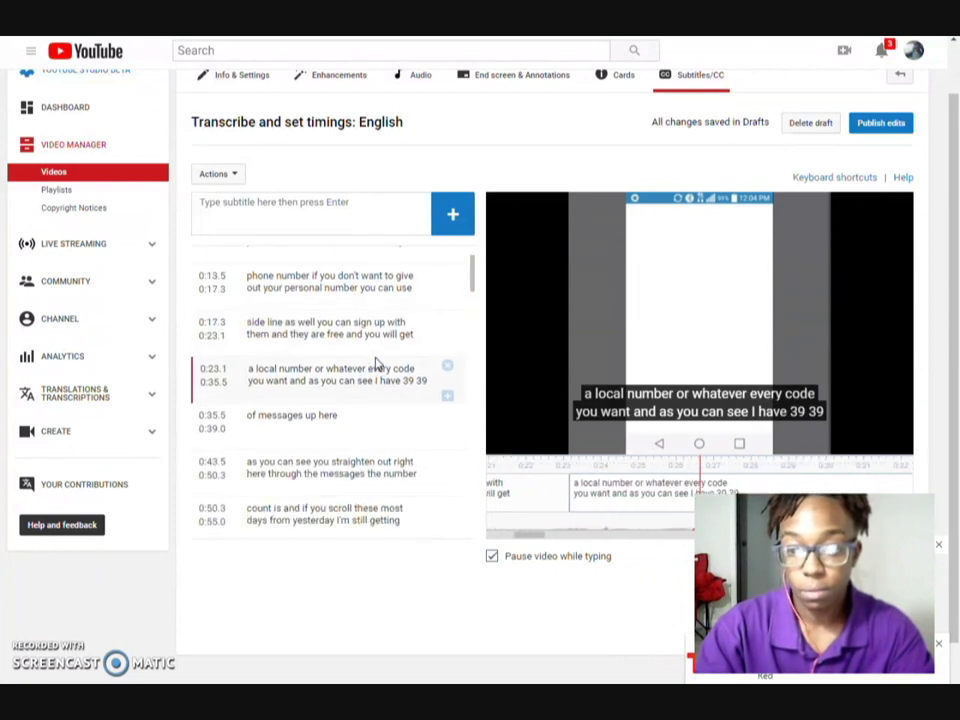
click(381, 380)
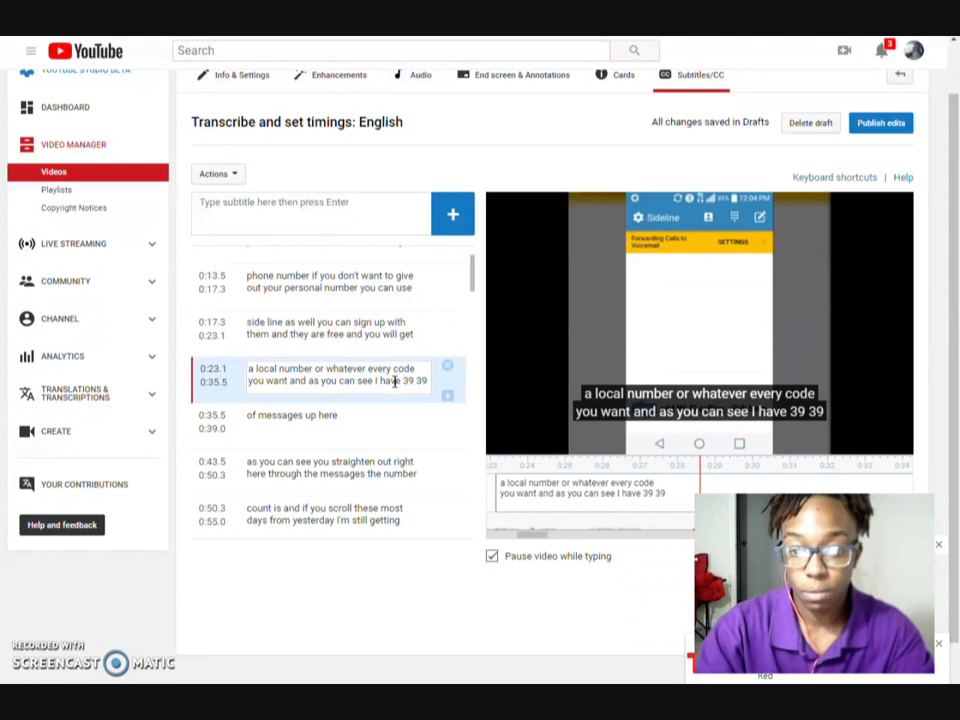
click(534, 366)
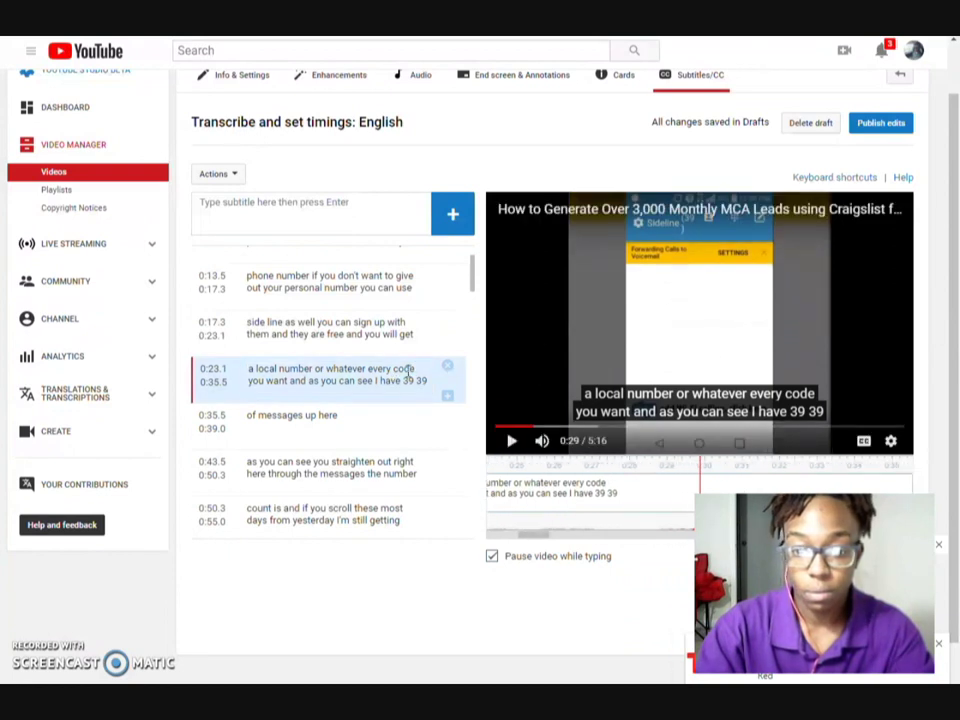
click(386, 370)
text(area)
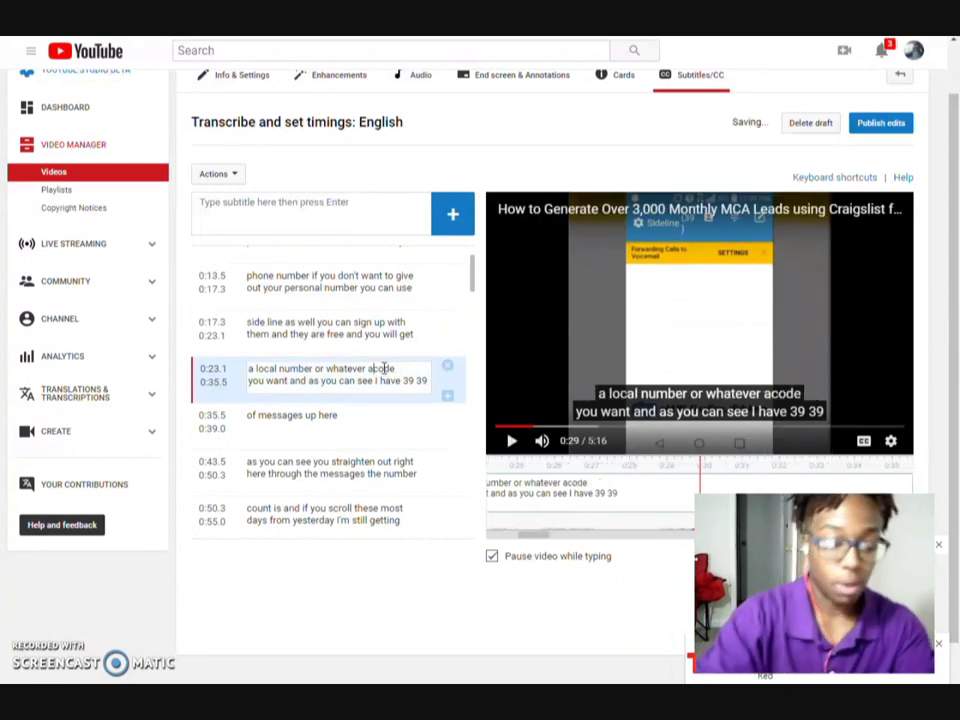
Continue playback and add a comma in the 0:23.1 caption so it ends with "39, 39"
click(525, 371)
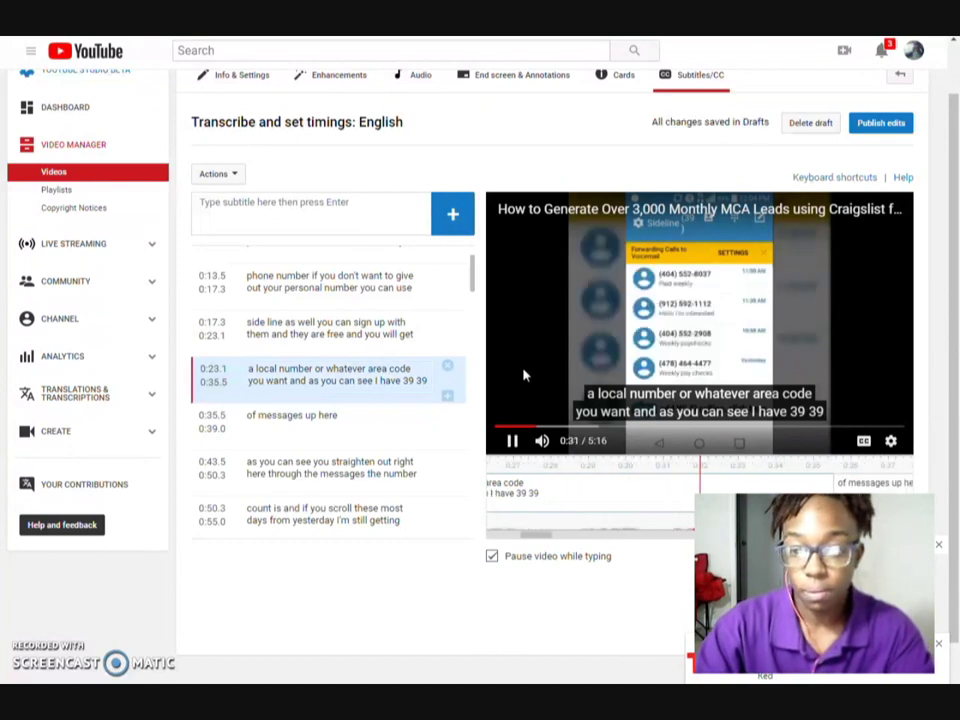
click(417, 381)
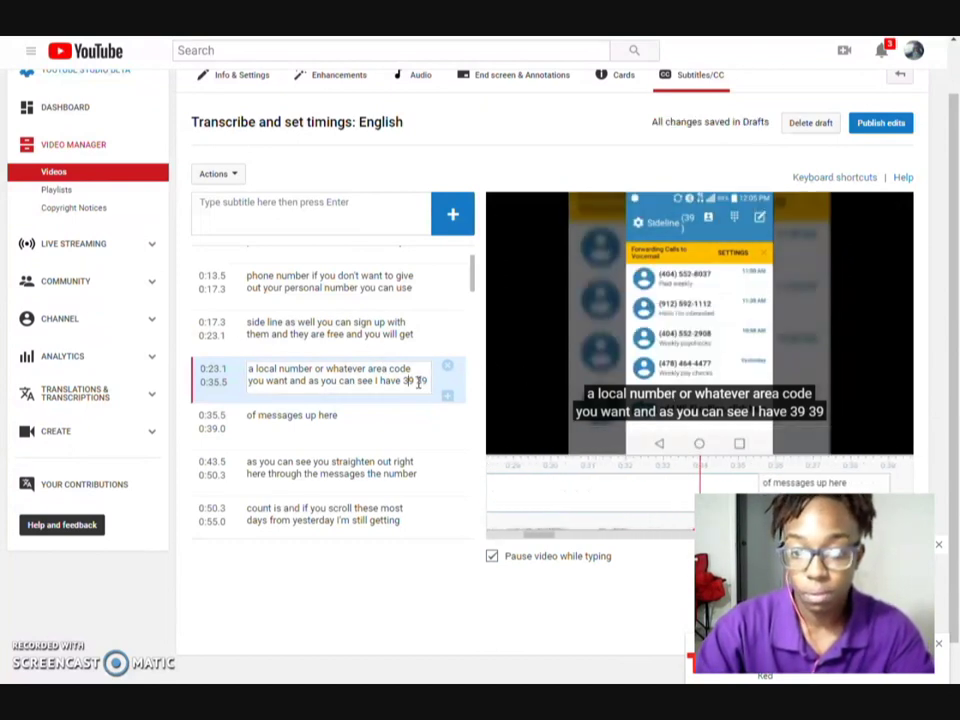
text(,)
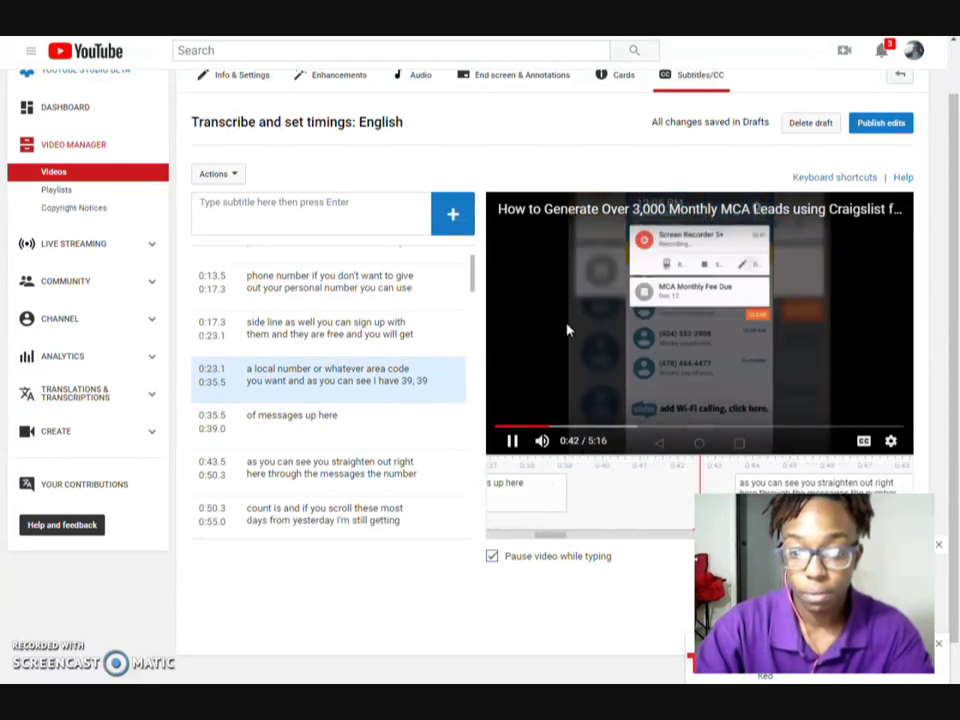
click(560, 358)
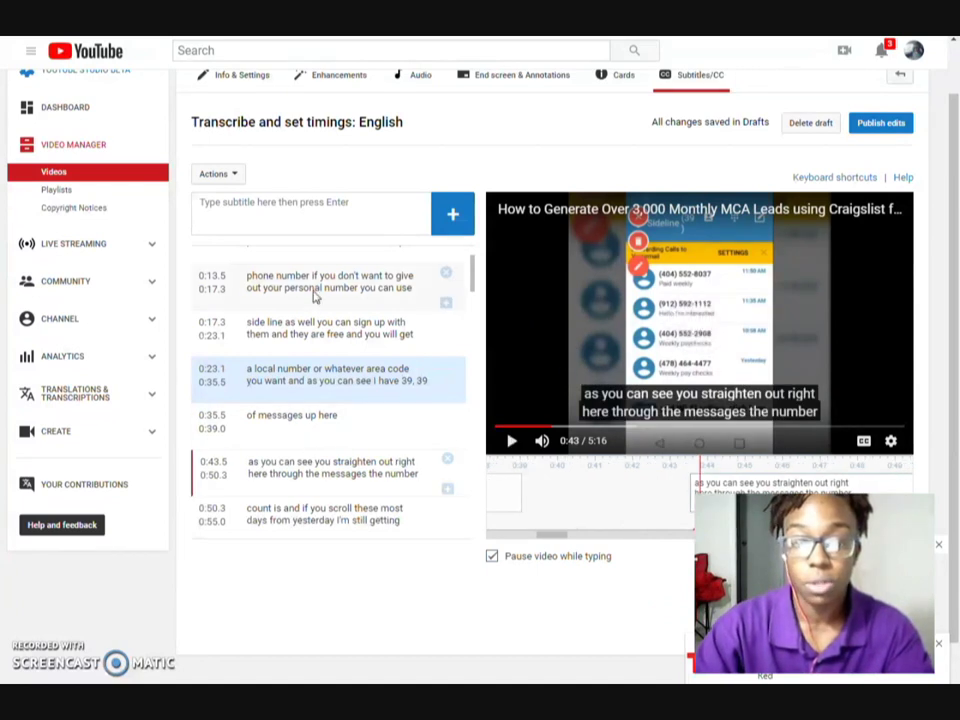
scroll(335, 370, down, 10)
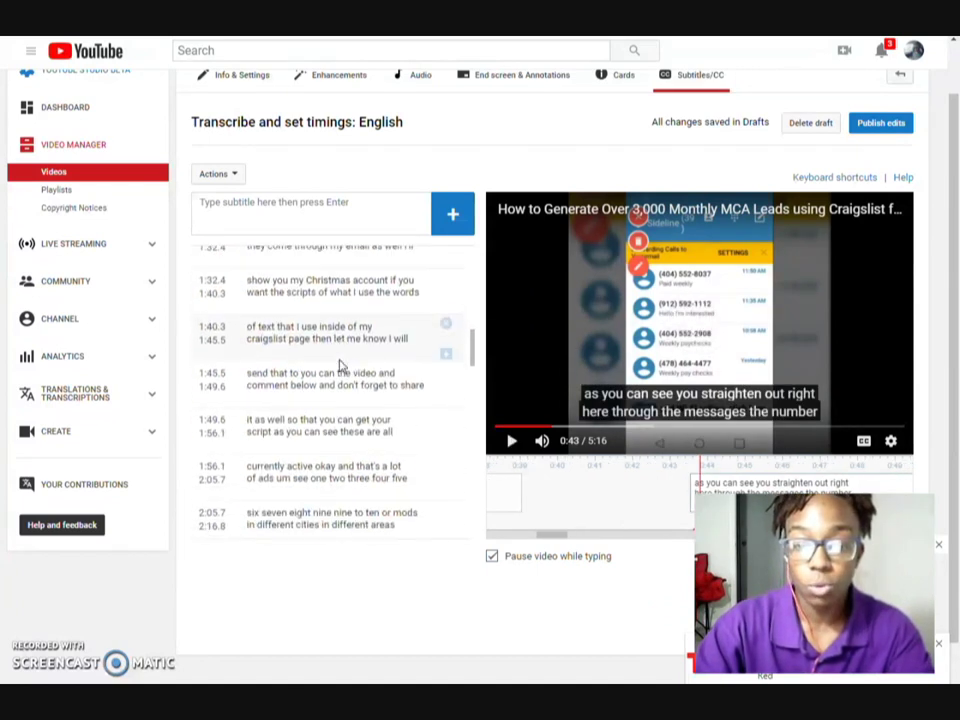
drag(472, 384, 470, 270)
scroll(398, 270, up, 4)
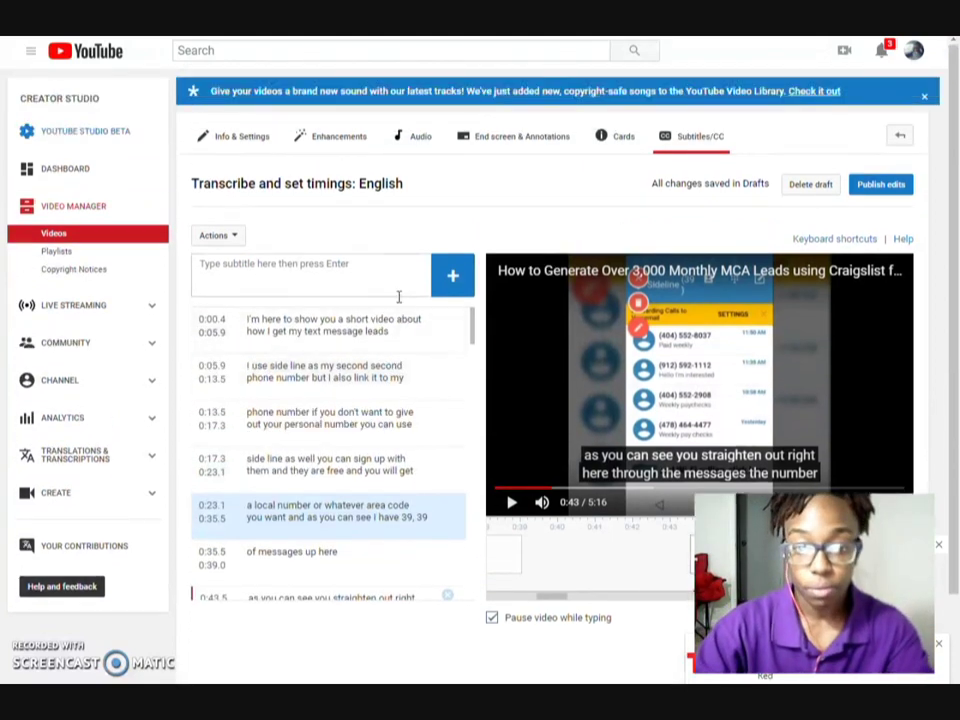
click(235, 238)
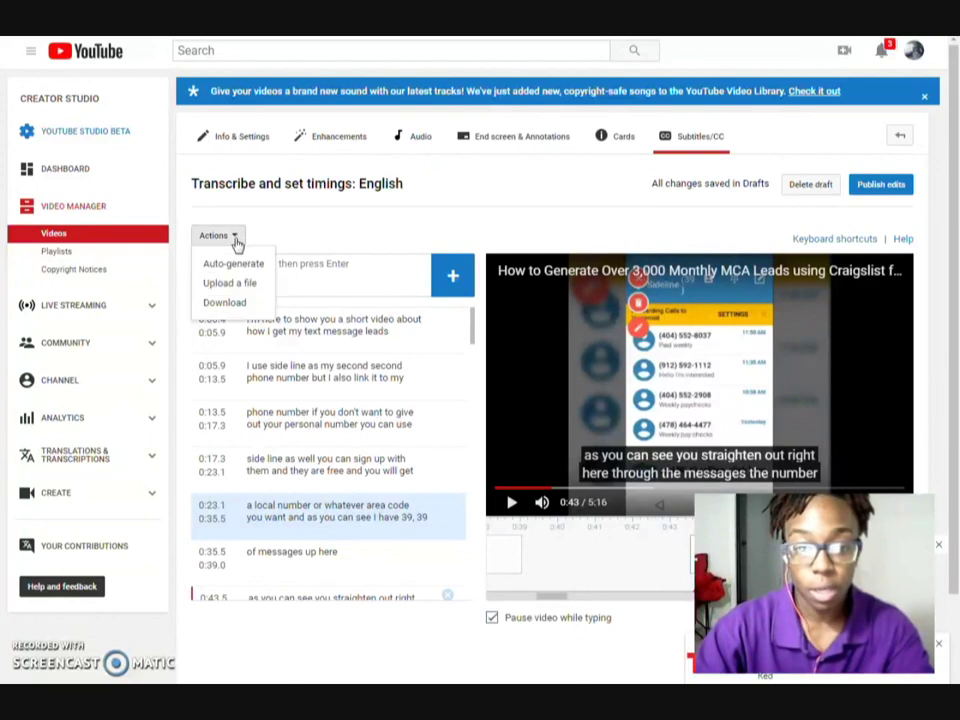
click(226, 303)
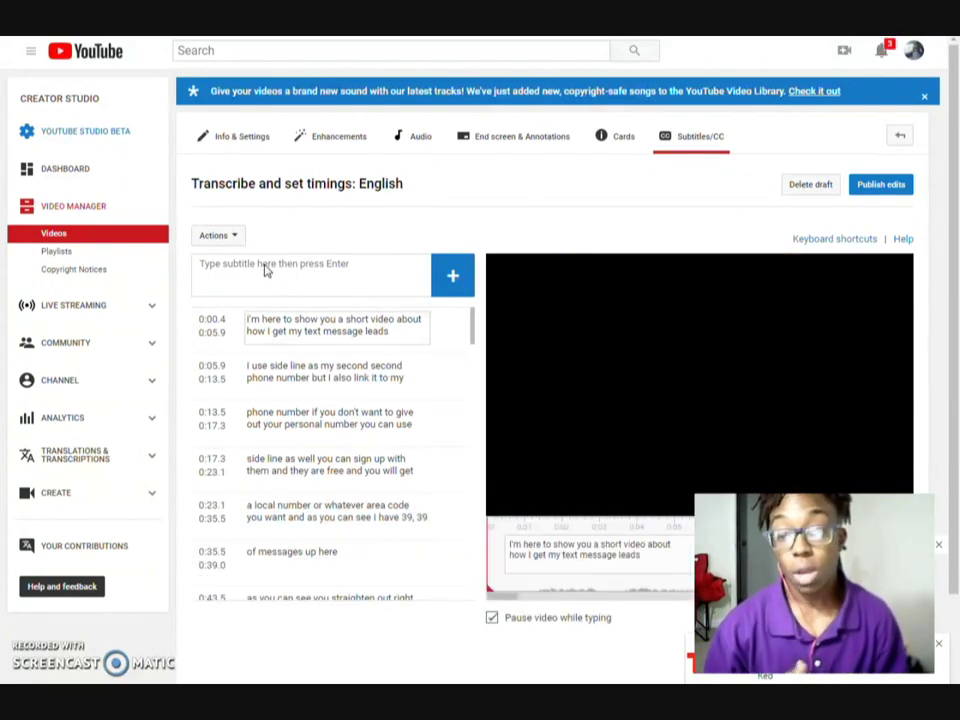
key(ctrl+s)
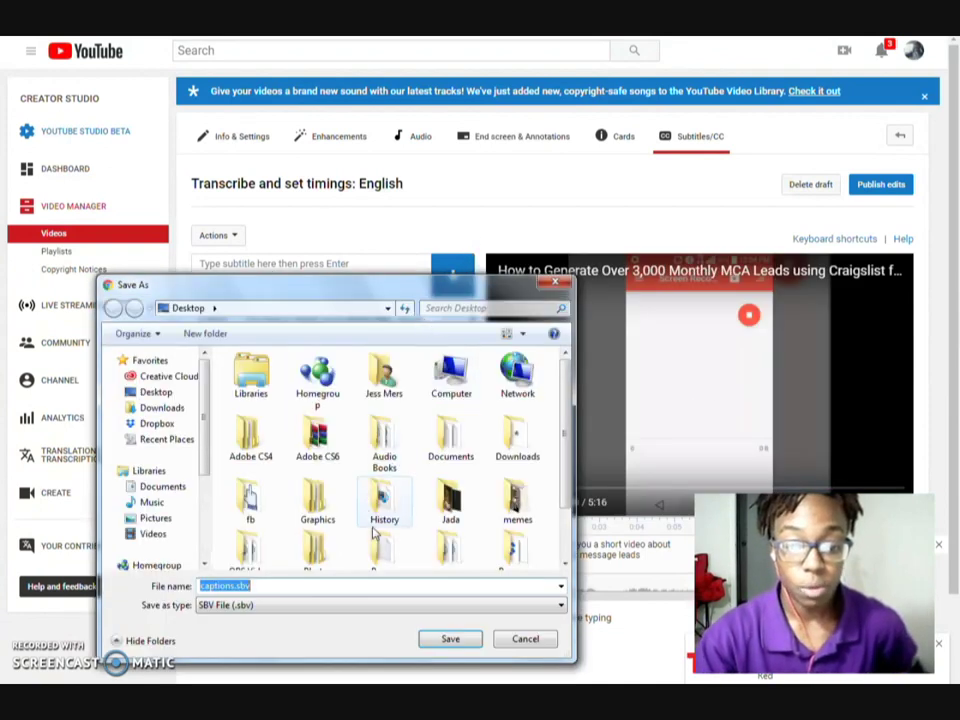
click(518, 638)
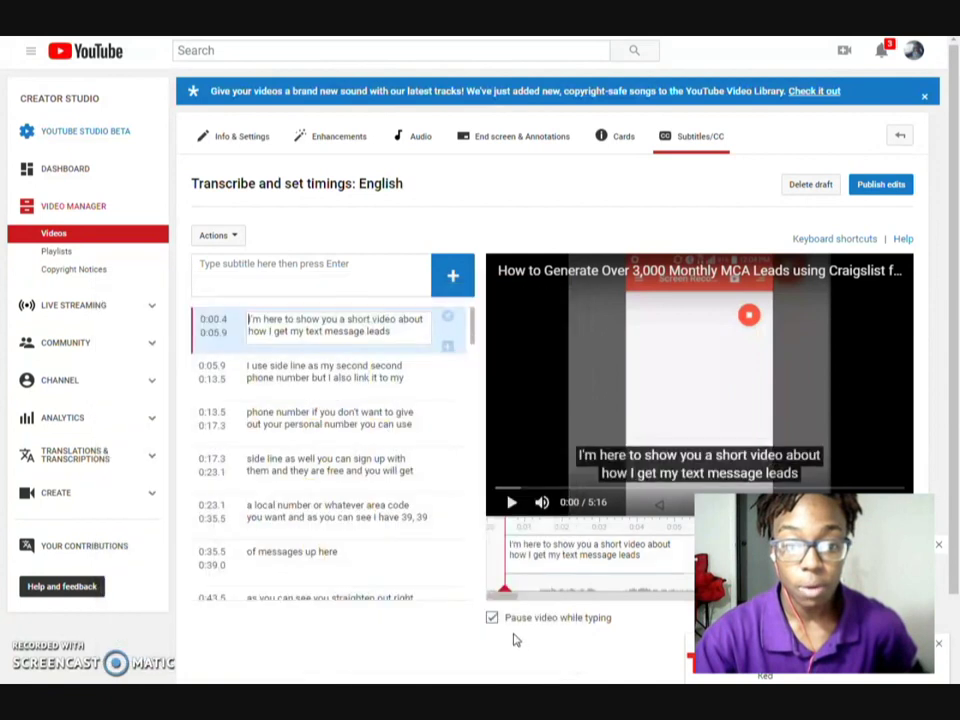
Publish the caption edits, and download the published English (Automatic) subtitles to the Desktop as captions.srt
click(880, 185)
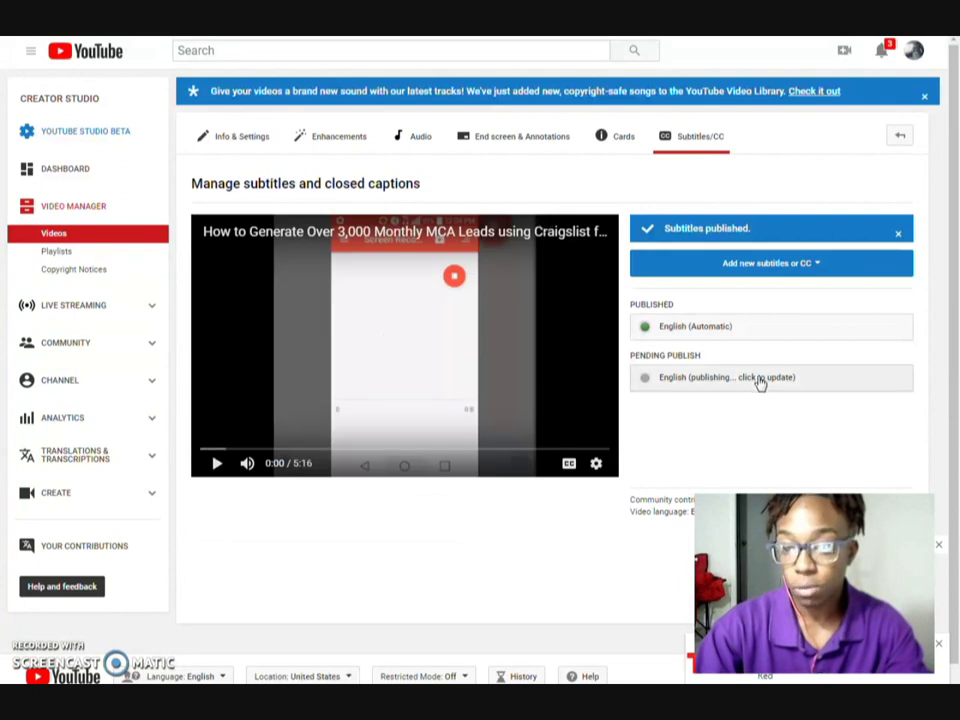
click(725, 330)
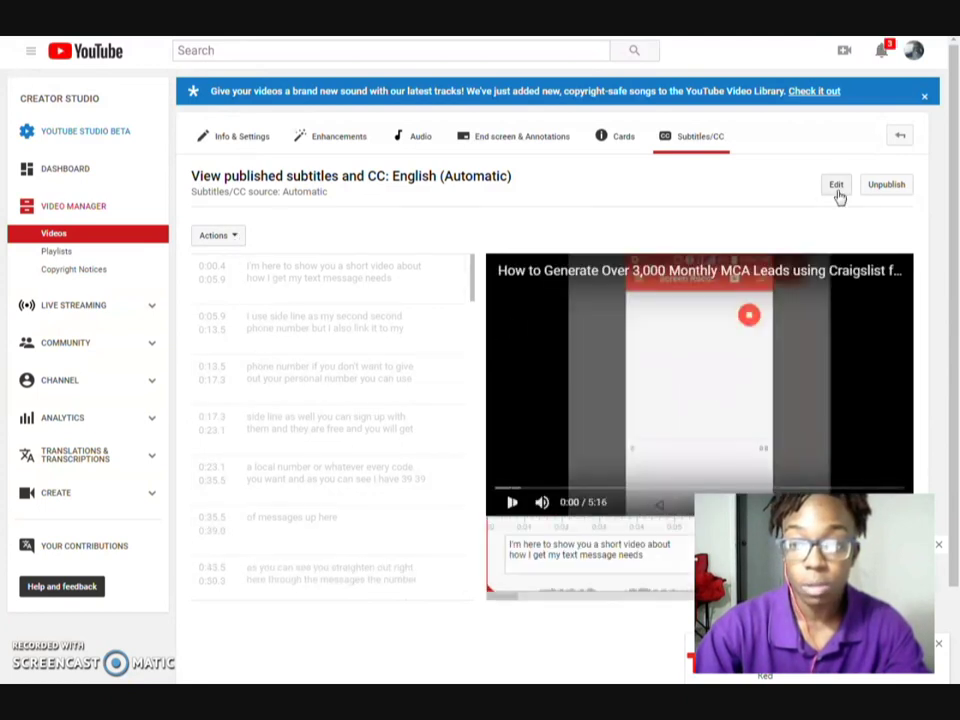
click(234, 237)
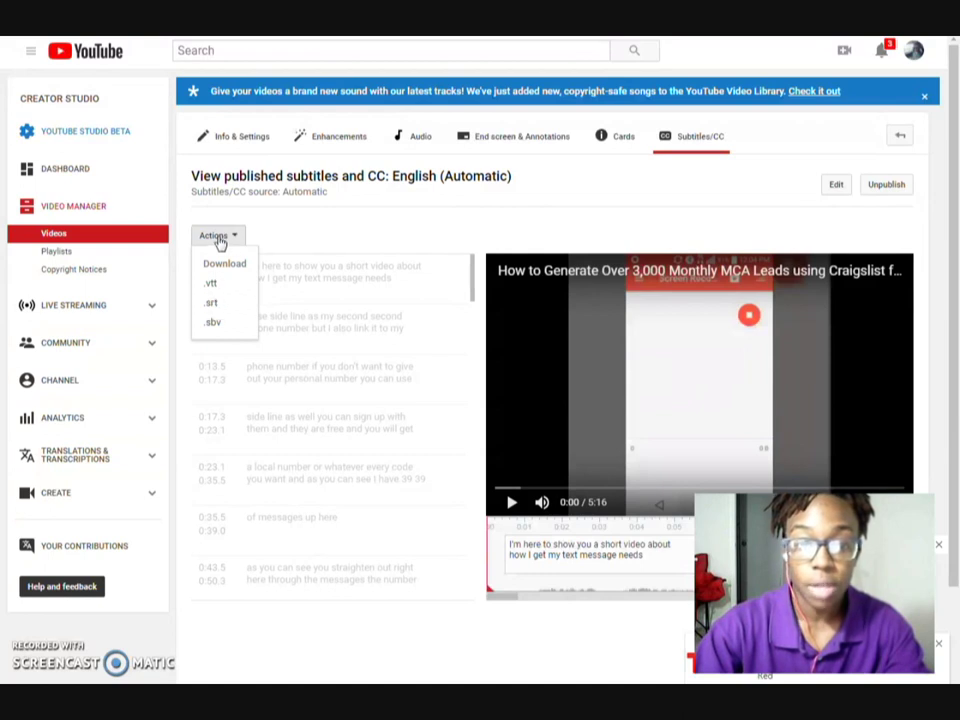
click(222, 307)
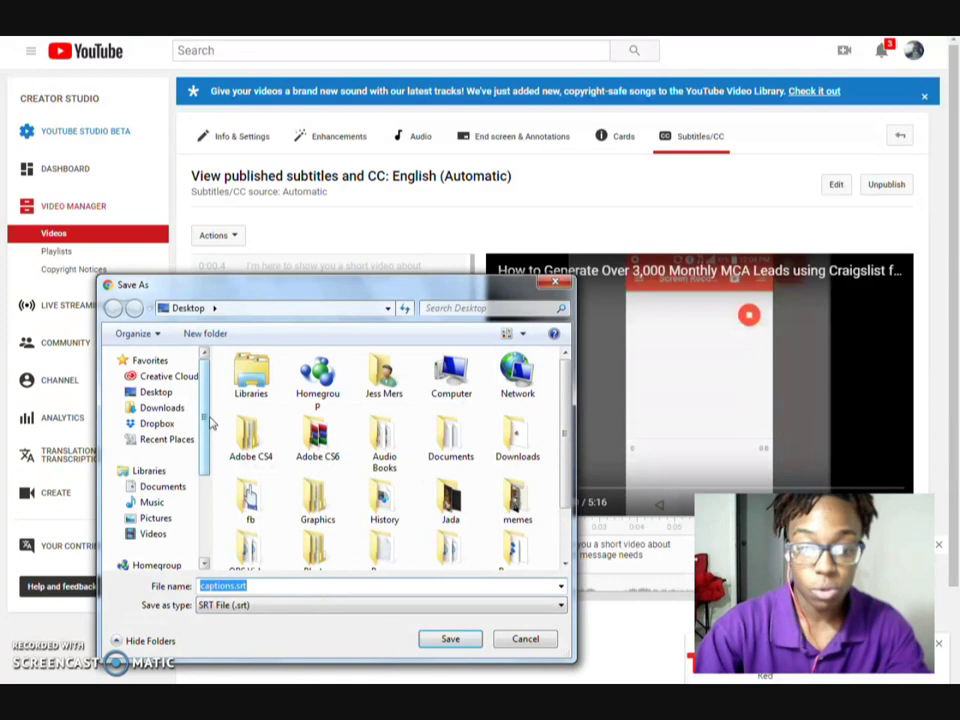
scroll(210, 423, down, 3)
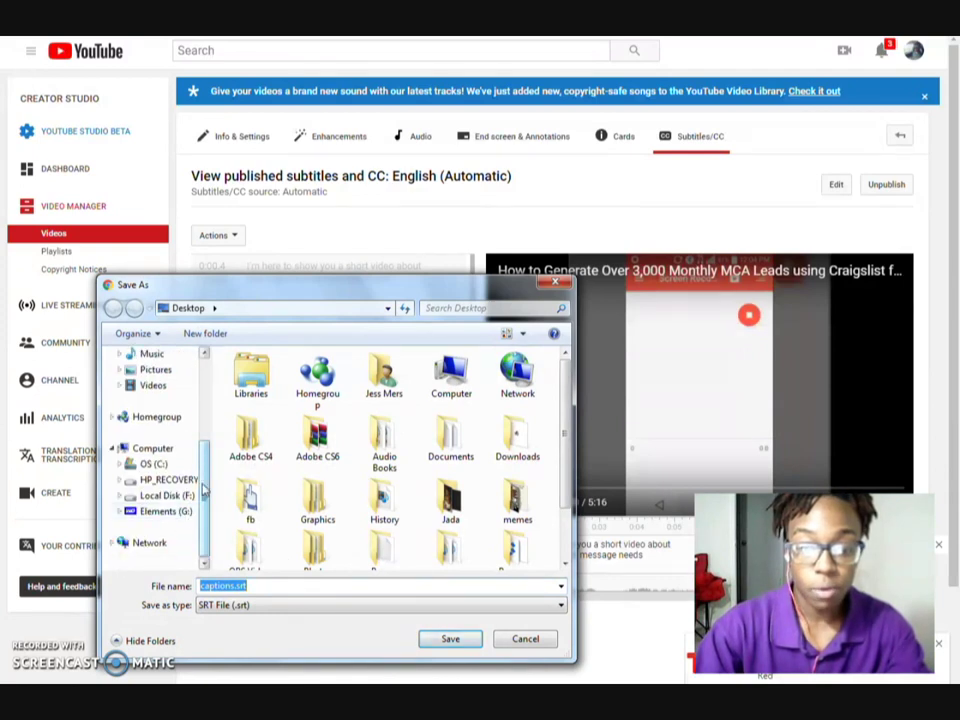
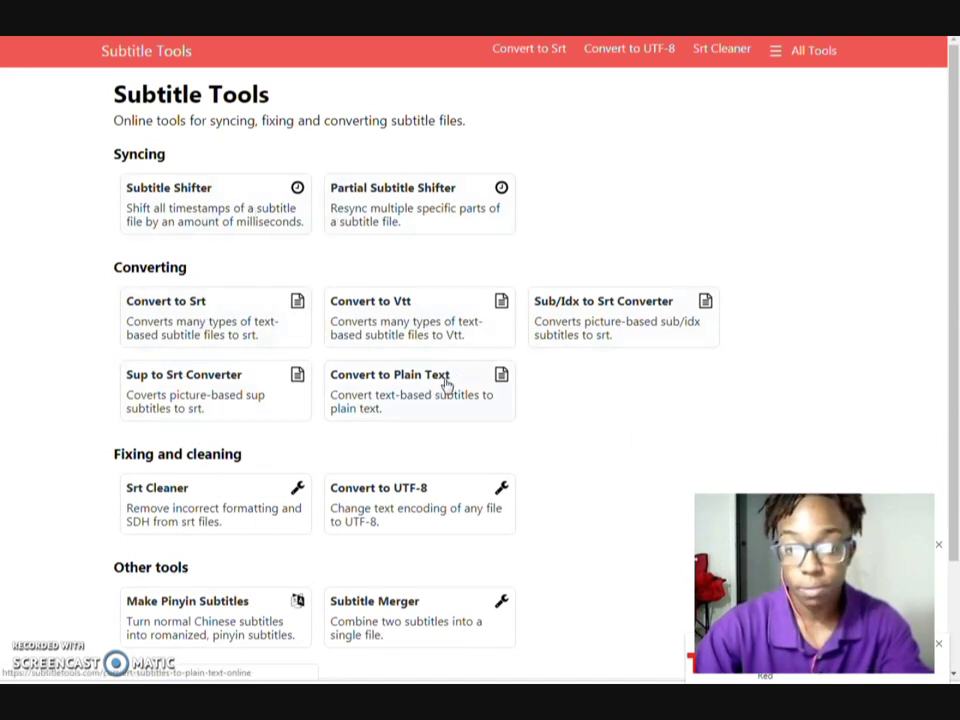
Switch to the Subtitle Tools website and extract plain text from captions.srt on the Desktop
click(450, 380)
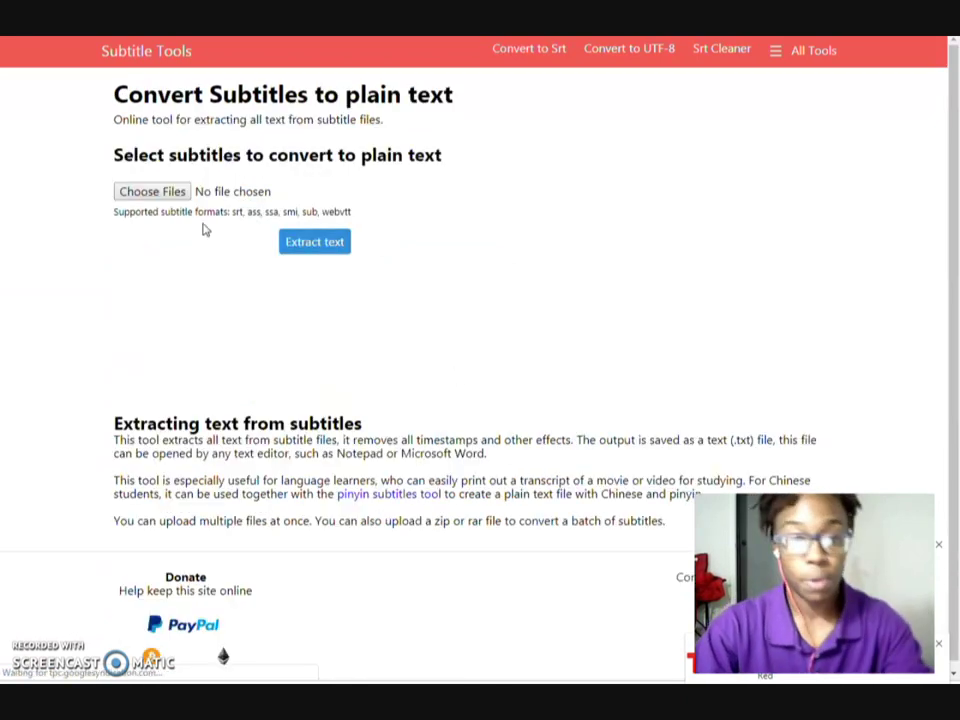
click(152, 193)
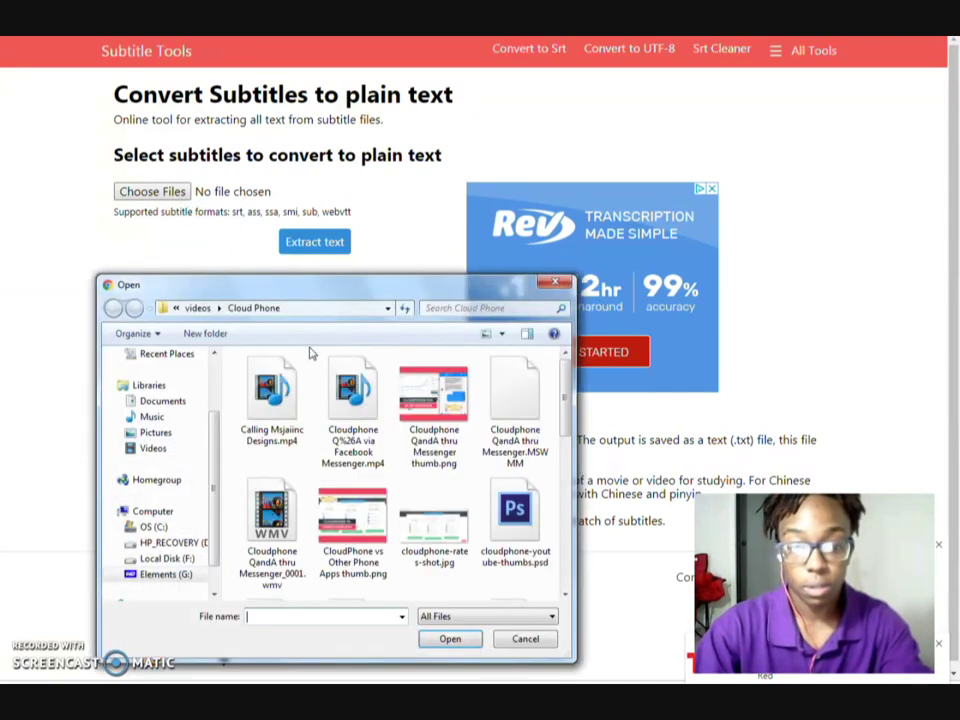
scroll(186, 405, up, 2)
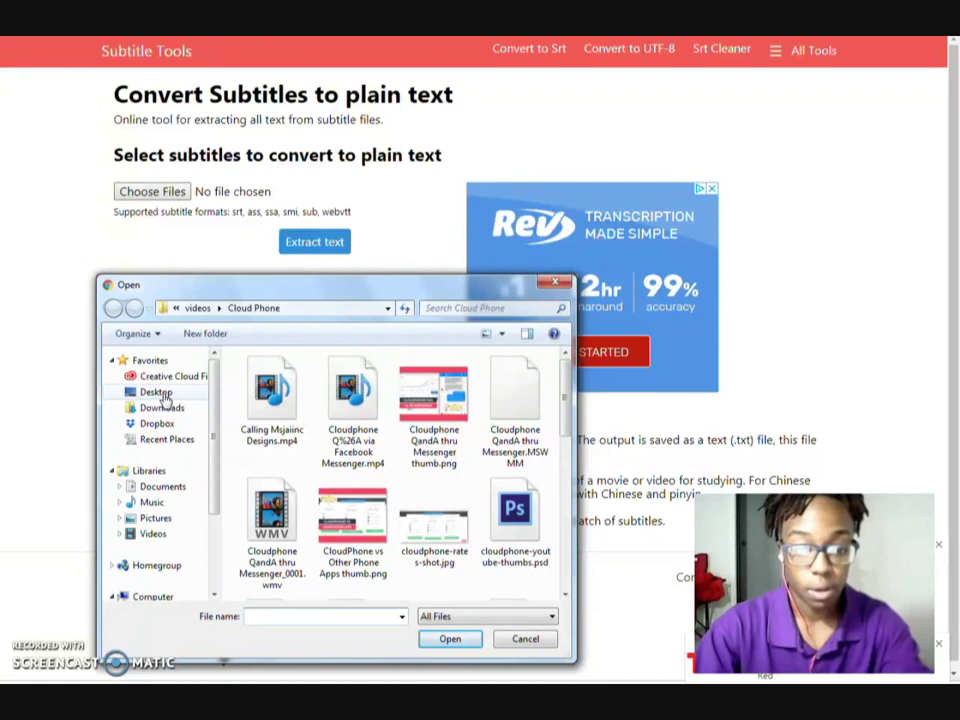
click(158, 393)
drag(568, 437, 558, 534)
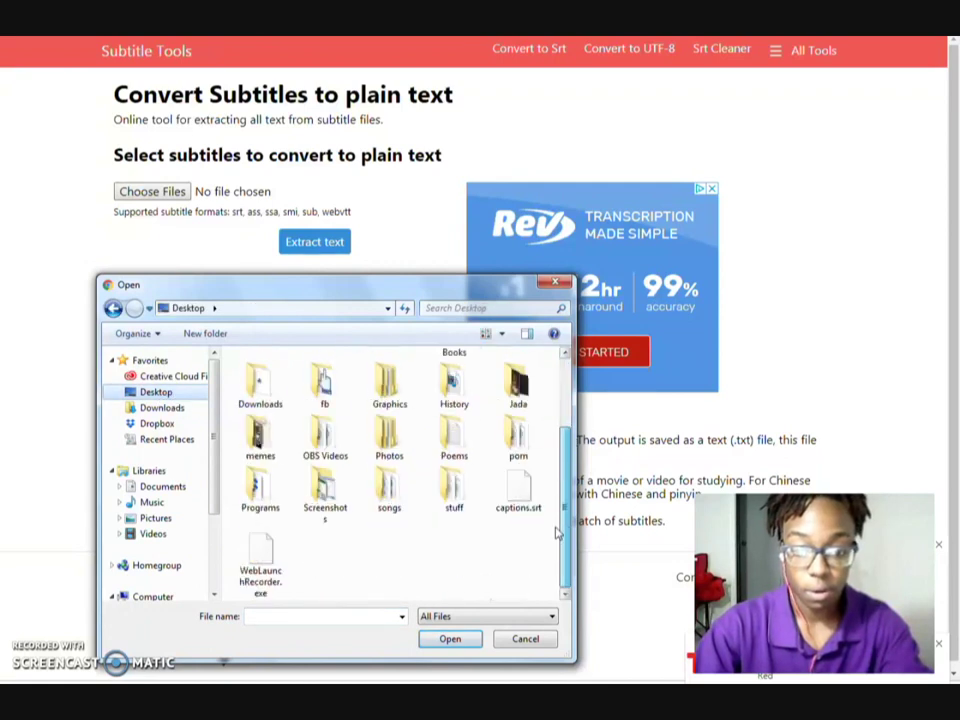
double_click(519, 489)
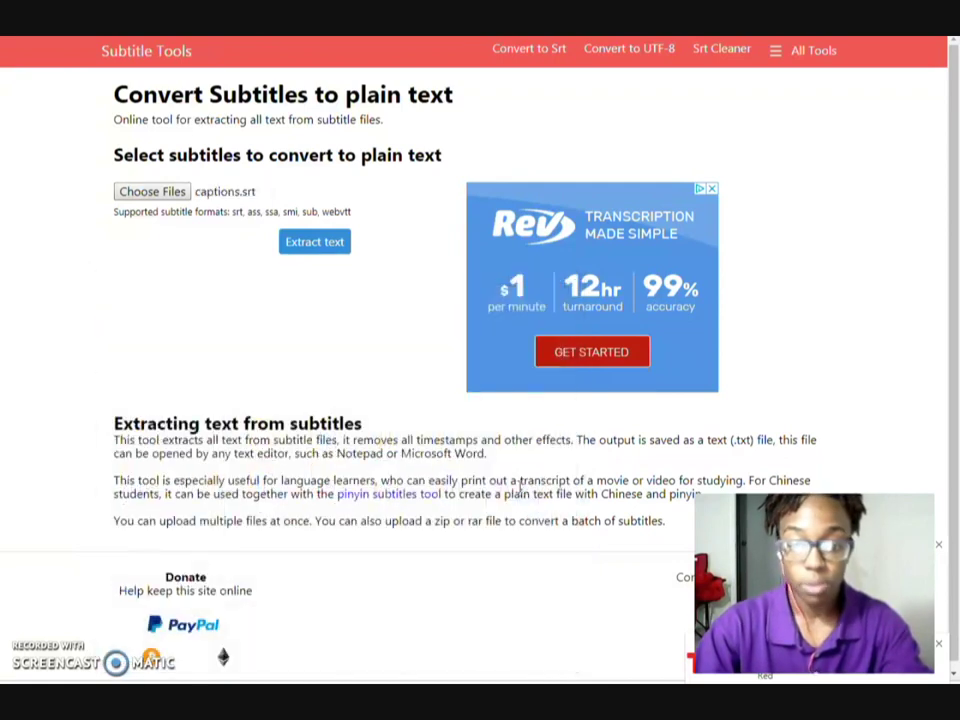
click(334, 250)
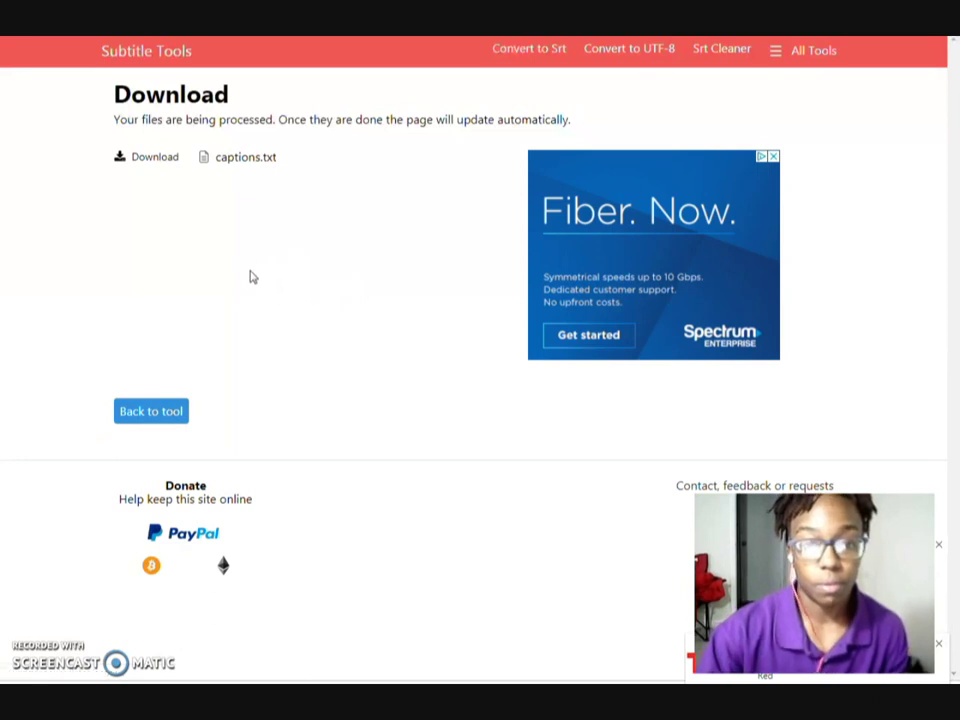
Download the converted captions.txt to the Desktop as "captions [SubtitleTools.com].txt" and open it in Notepad
click(152, 159)
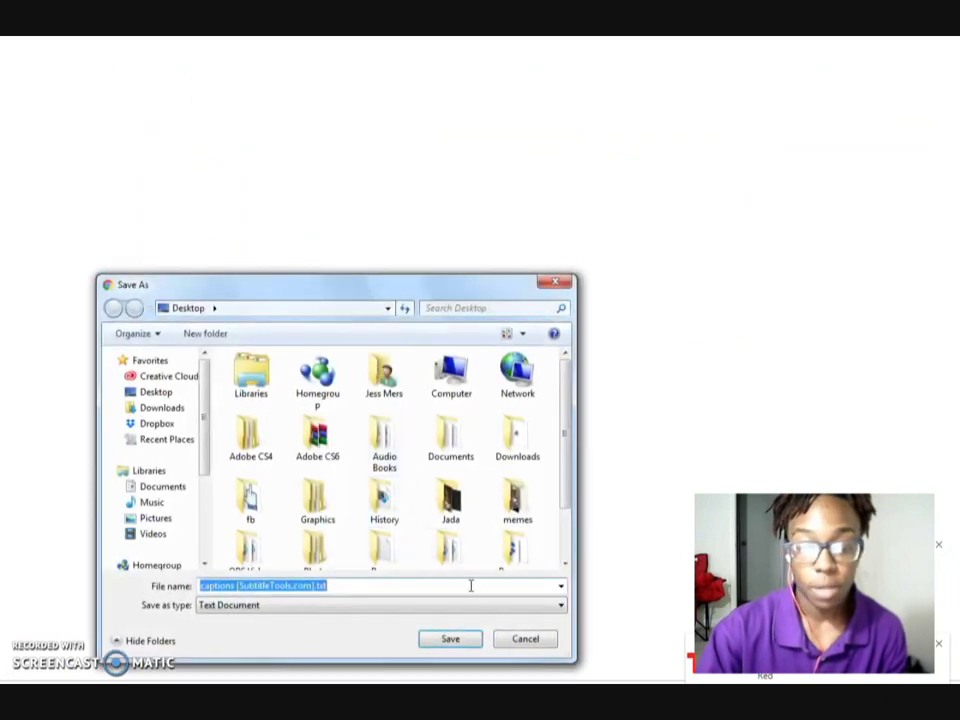
click(474, 645)
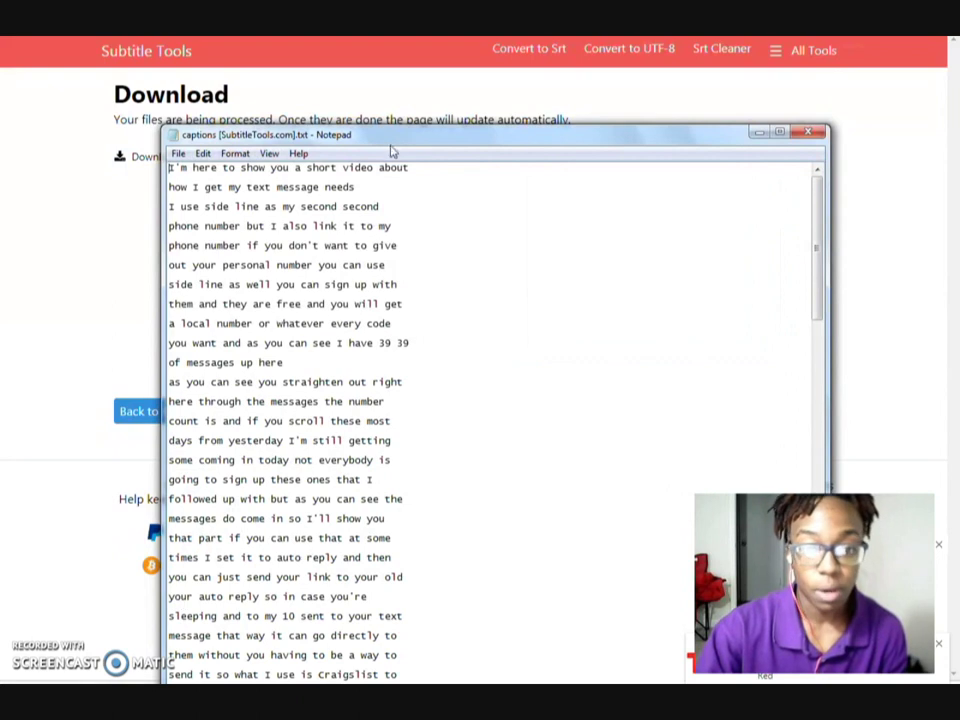
drag(393, 125, 369, 68)
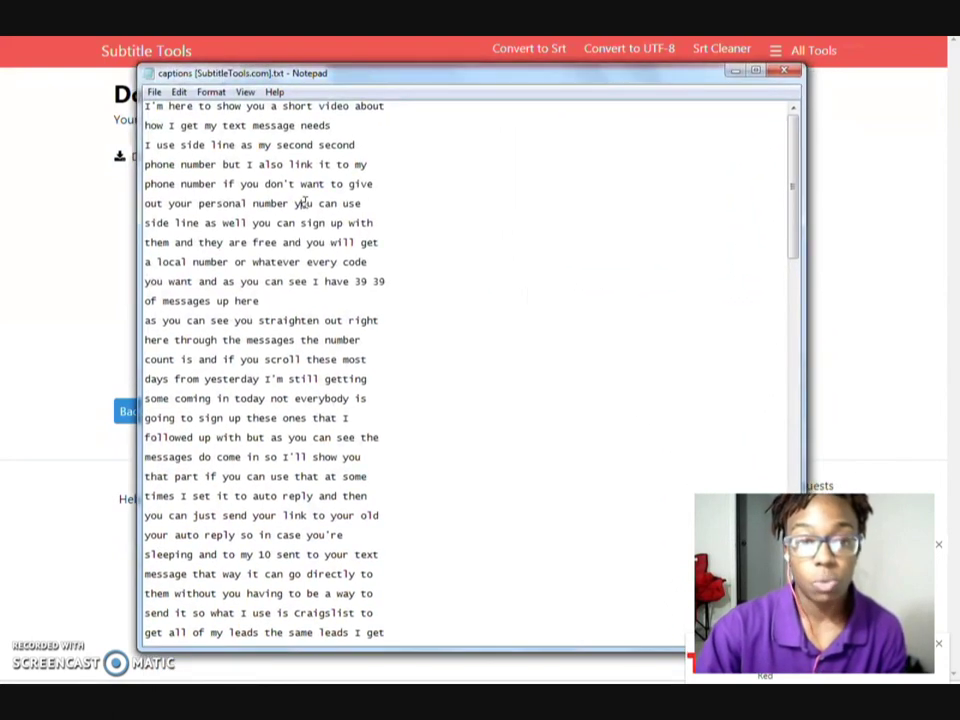
Copy the entire transcript from Notepad and paste it into the body of the WordPress post "Unlimited Craigslist Leads via Text Message (Sideline Phone App)"
key(ctrl+a)
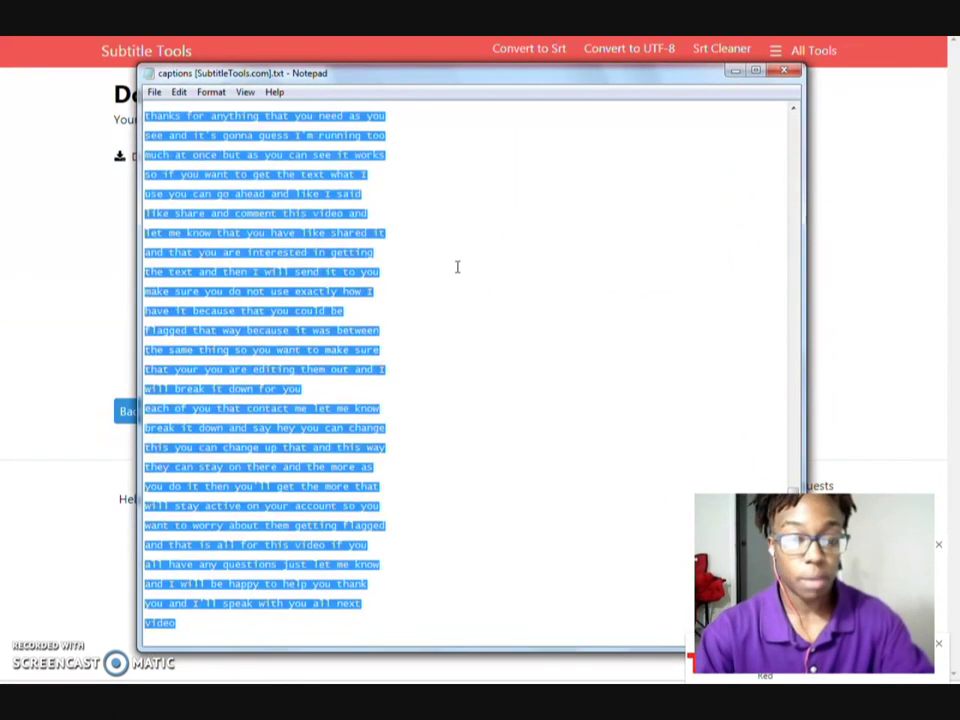
click(9, 264)
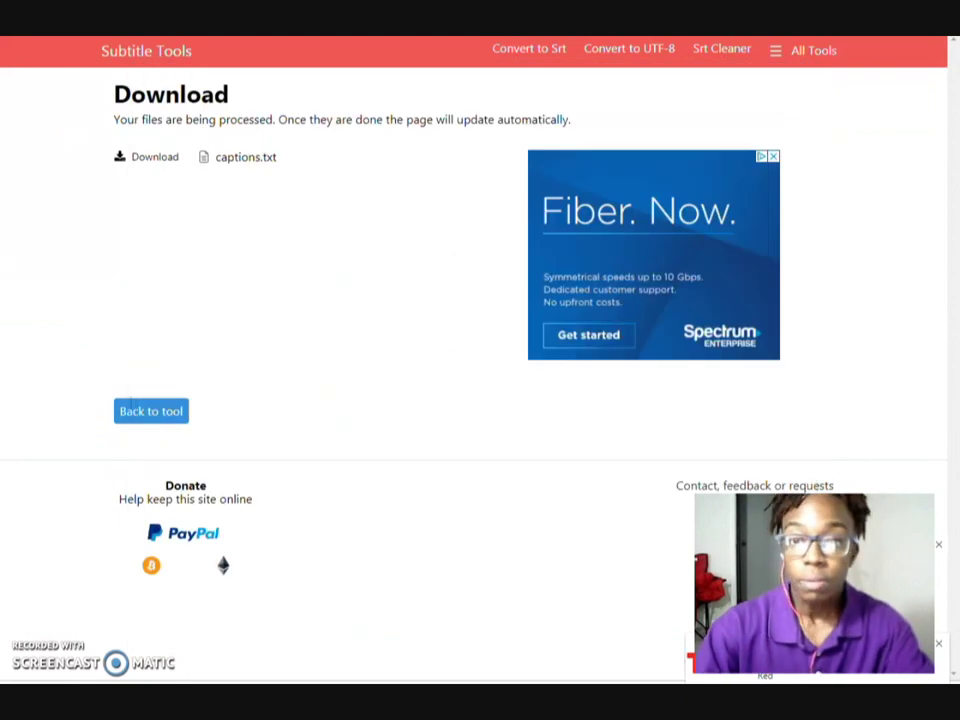
key(ctrl+Tab)
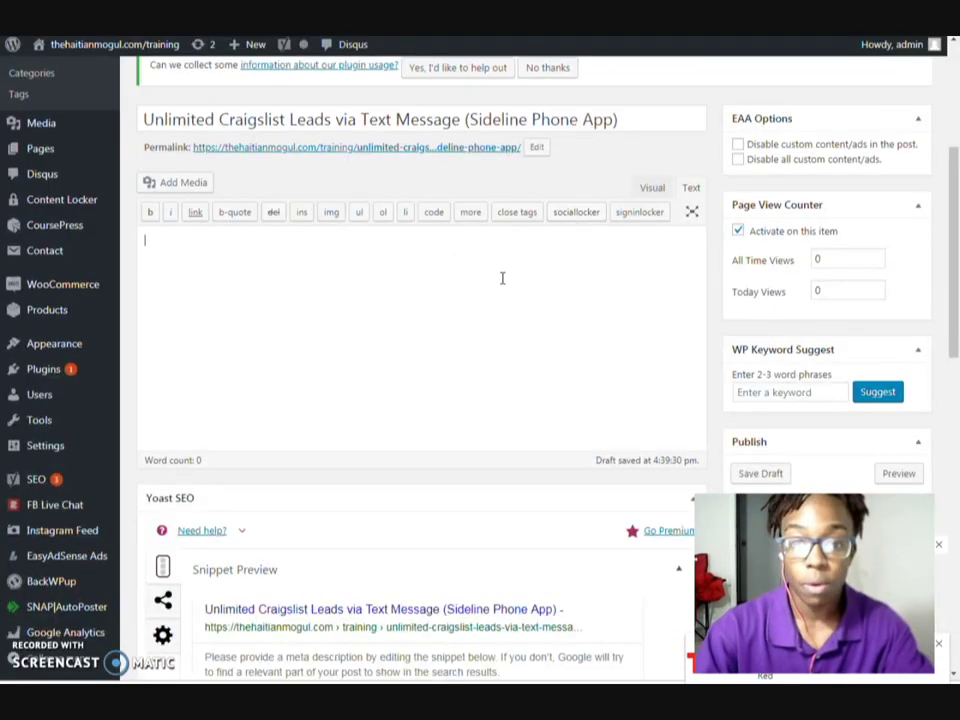
key(ctrl+v)
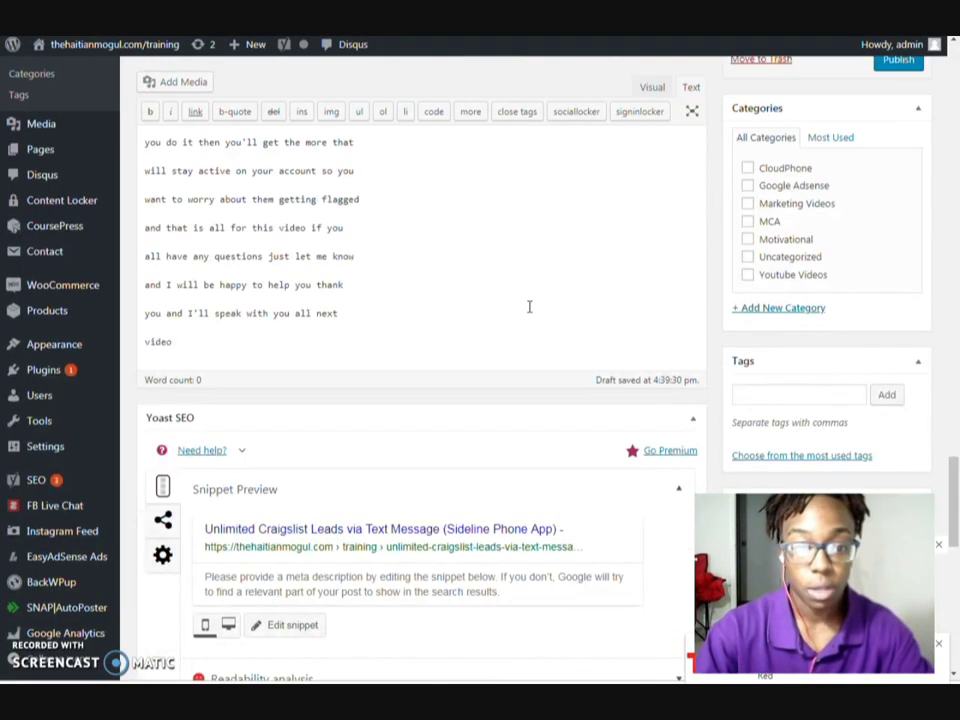
Try removing the blank line between the first two transcript lines in the post body, and restore it
scroll(472, 296, up, 15)
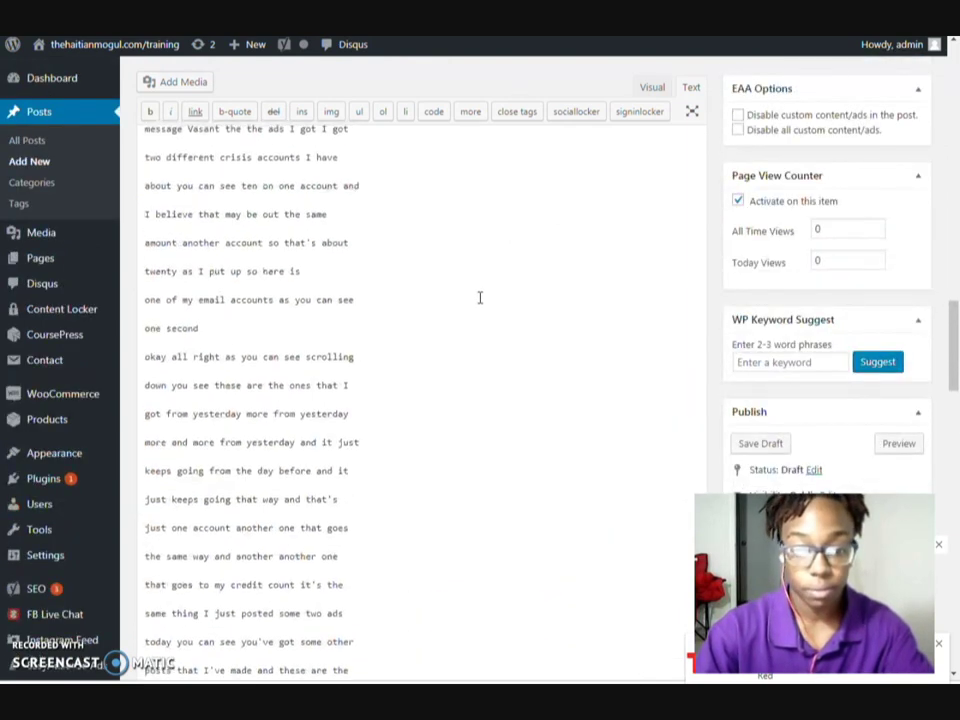
scroll(479, 296, up, 15)
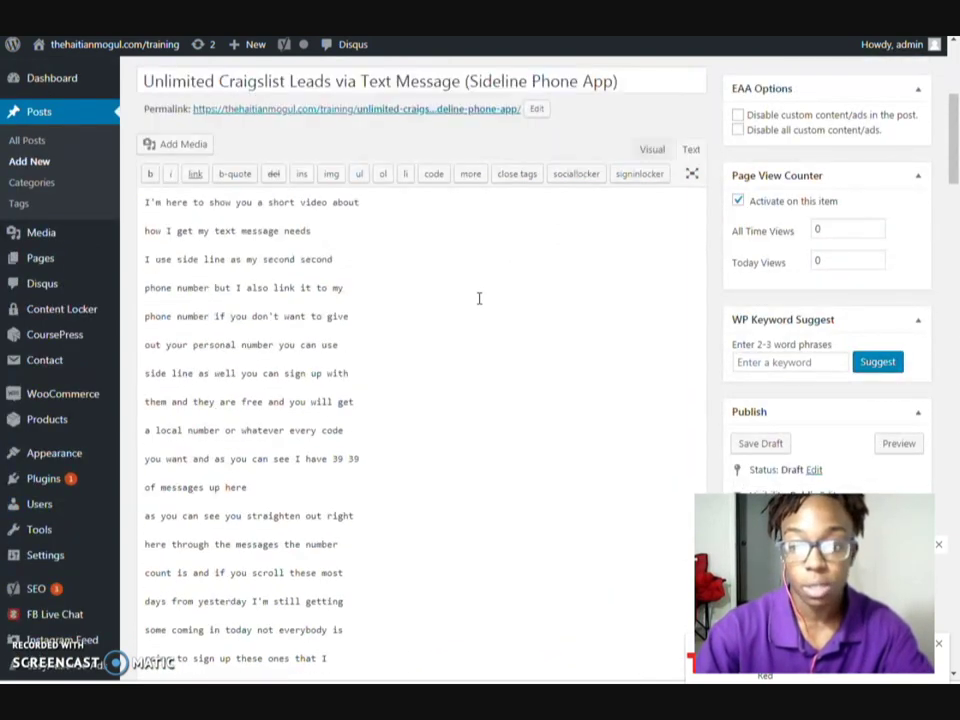
scroll(477, 307, down, 3)
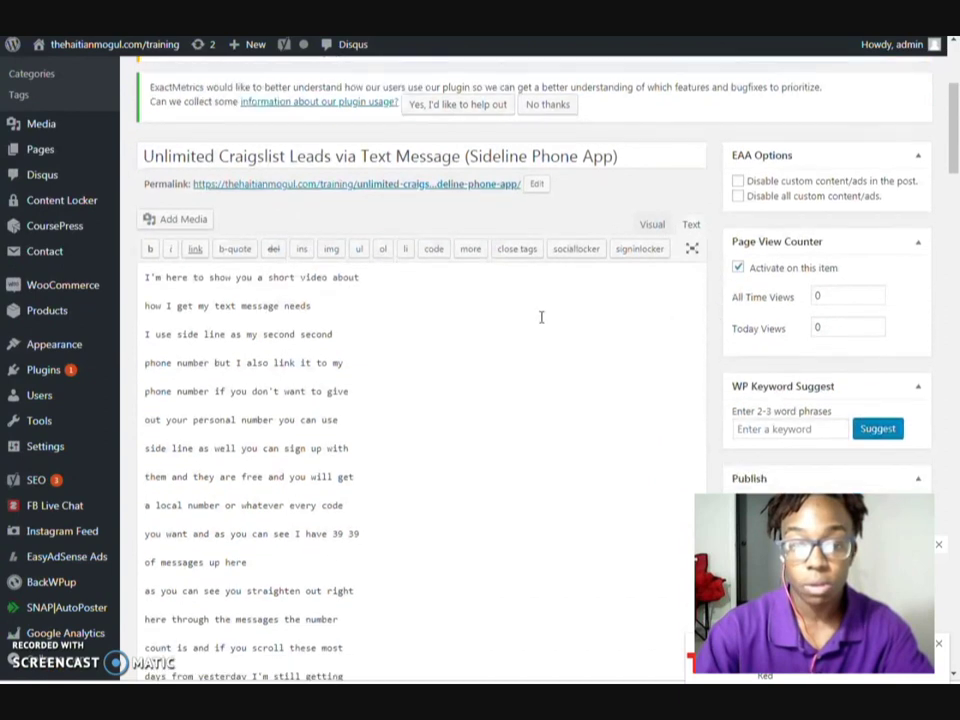
key(Delete)
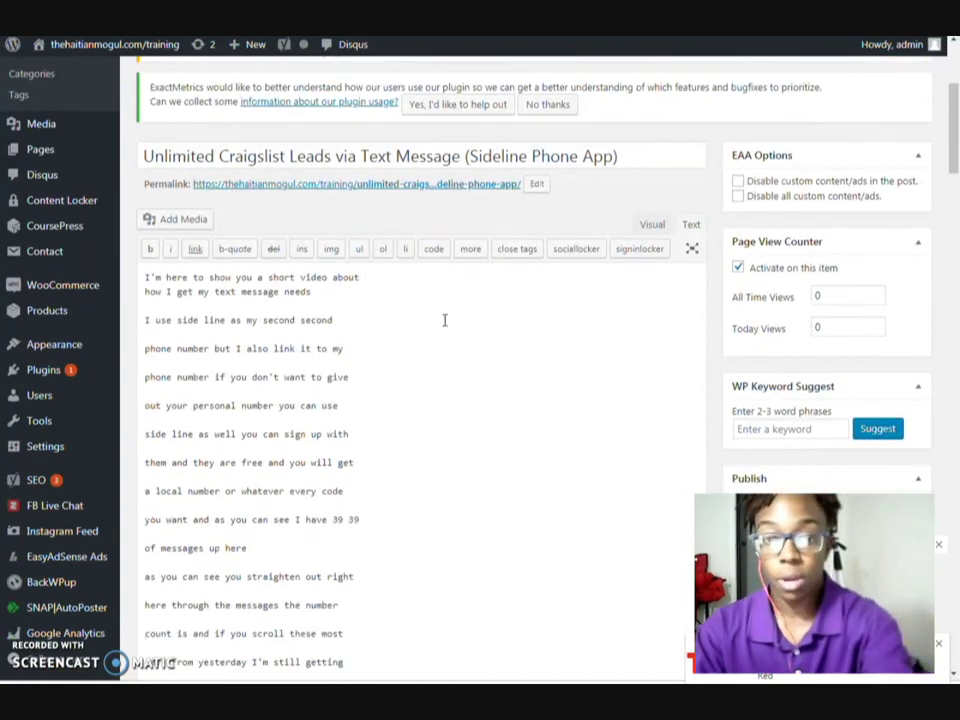
key(Return)
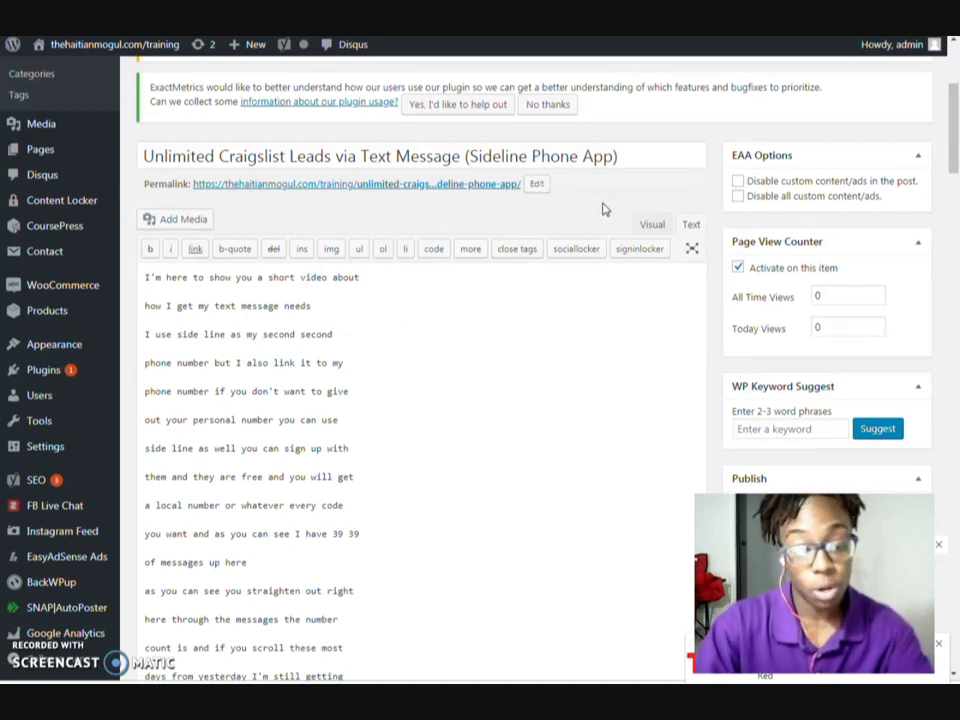
Examine the published post about generating over 3,000 monthly MCA leads using Craigslist, and return to the new post's editor
scroll(700, 262, down, 3)
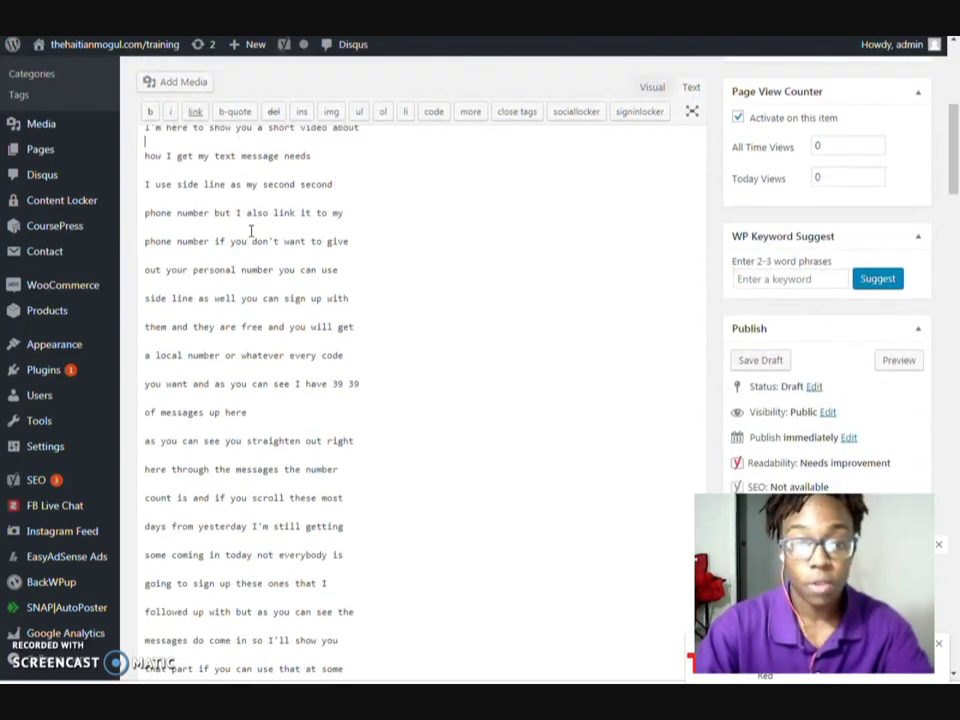
scroll(371, 398, up, 5)
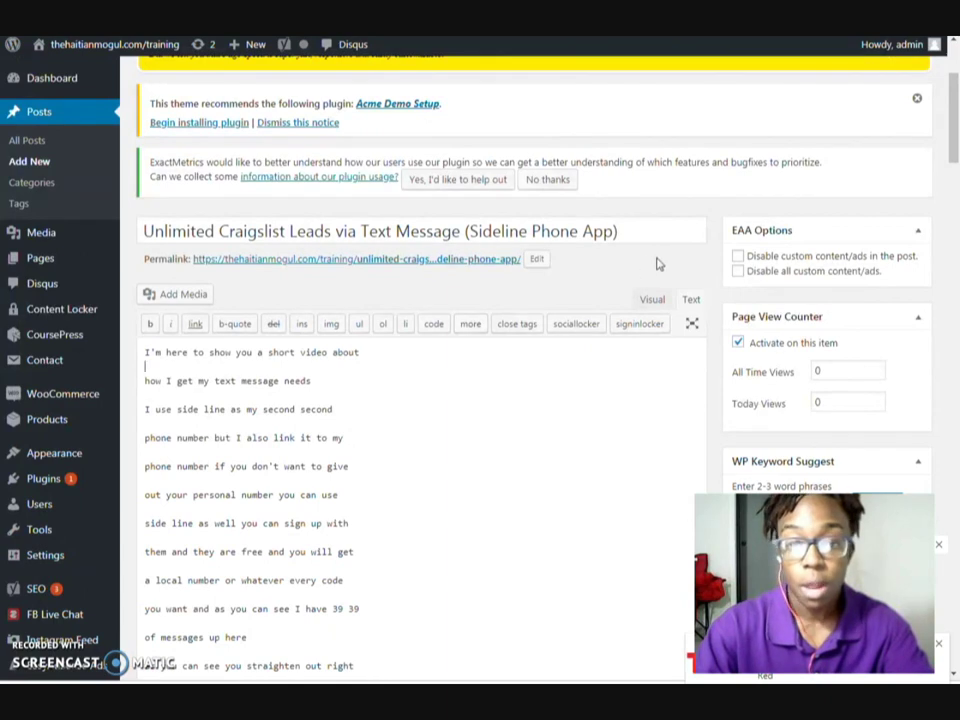
scroll(720, 300, down, 8)
drag(955, 200, 954, 70)
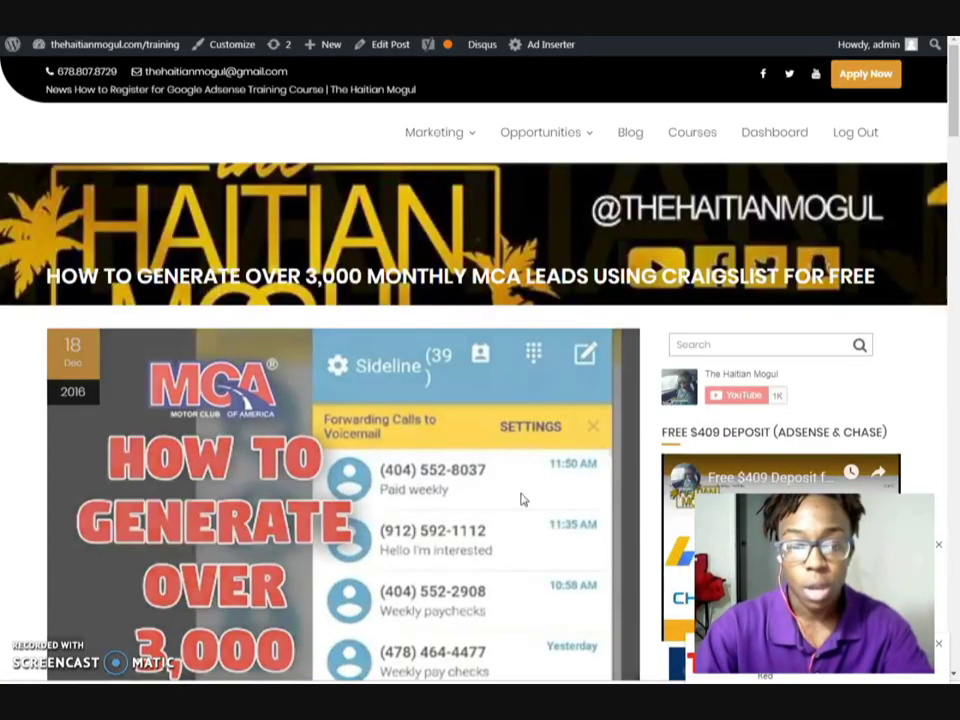
scroll(647, 383, down, 1)
scroll(647, 383, down, 2)
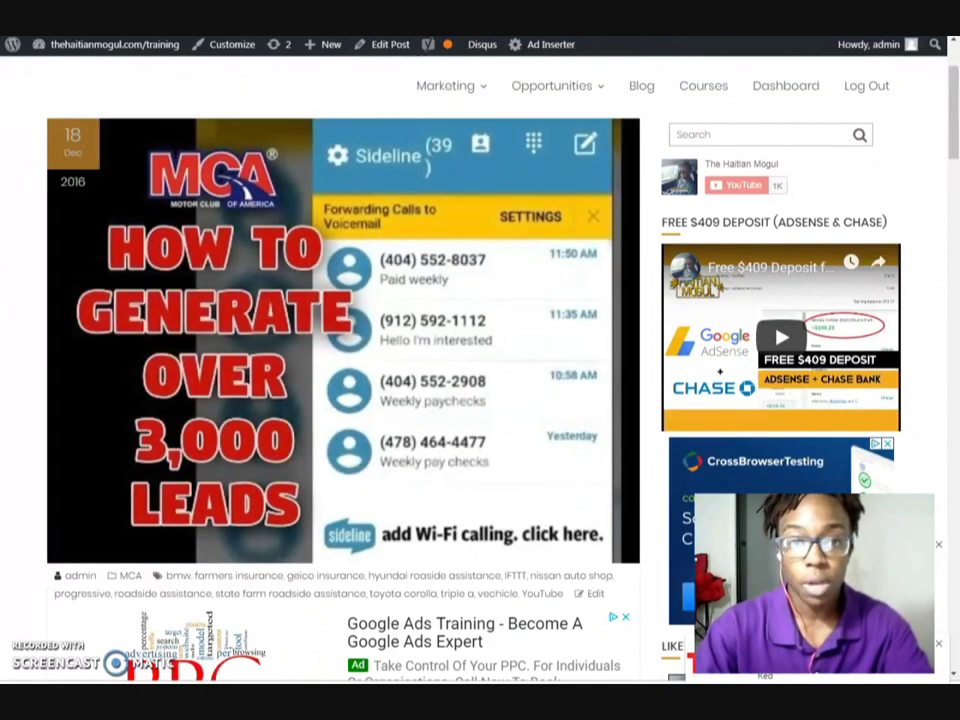
key(ctrl+Tab)
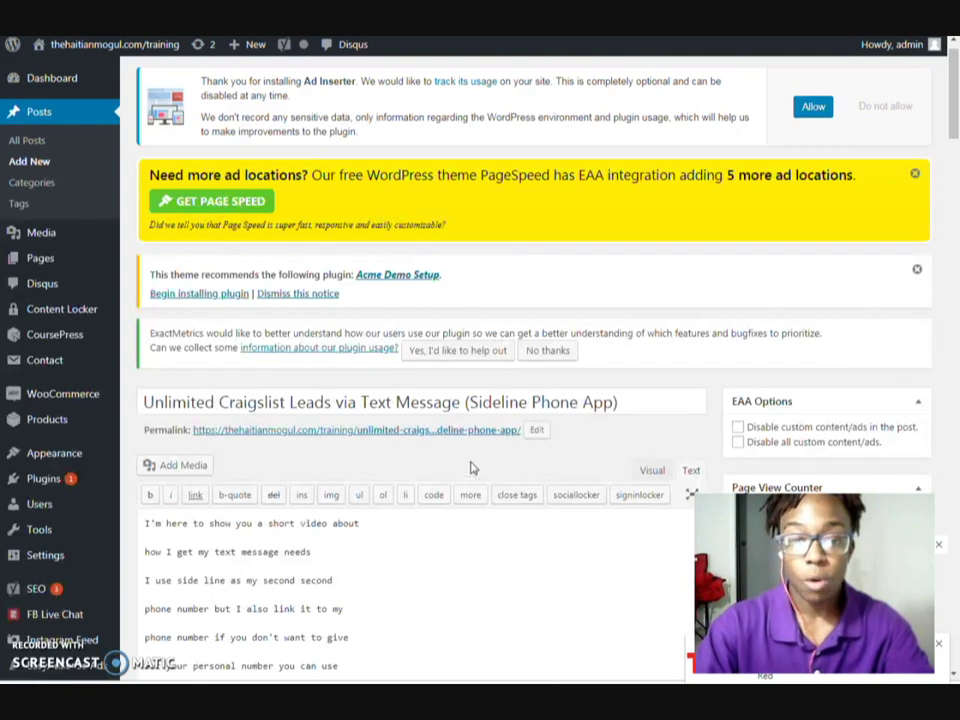
Save the new post with the pasted transcript as a draft
scroll(726, 234, down, 1)
scroll(760, 270, down, 3)
scroll(810, 306, up, 2)
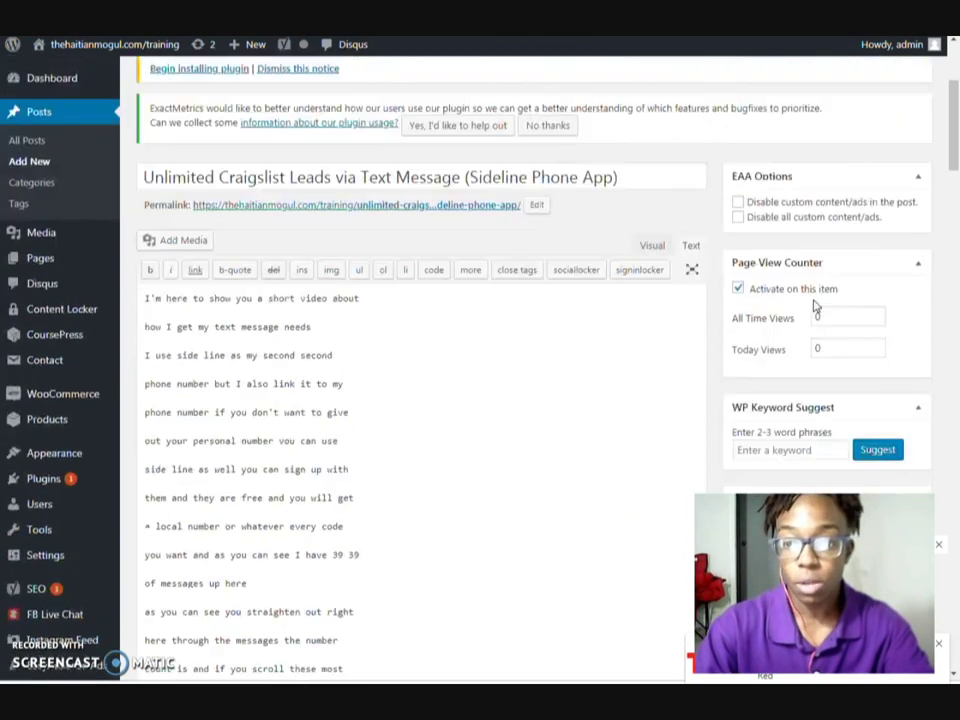
scroll(845, 393, down, 1)
click(815, 374)
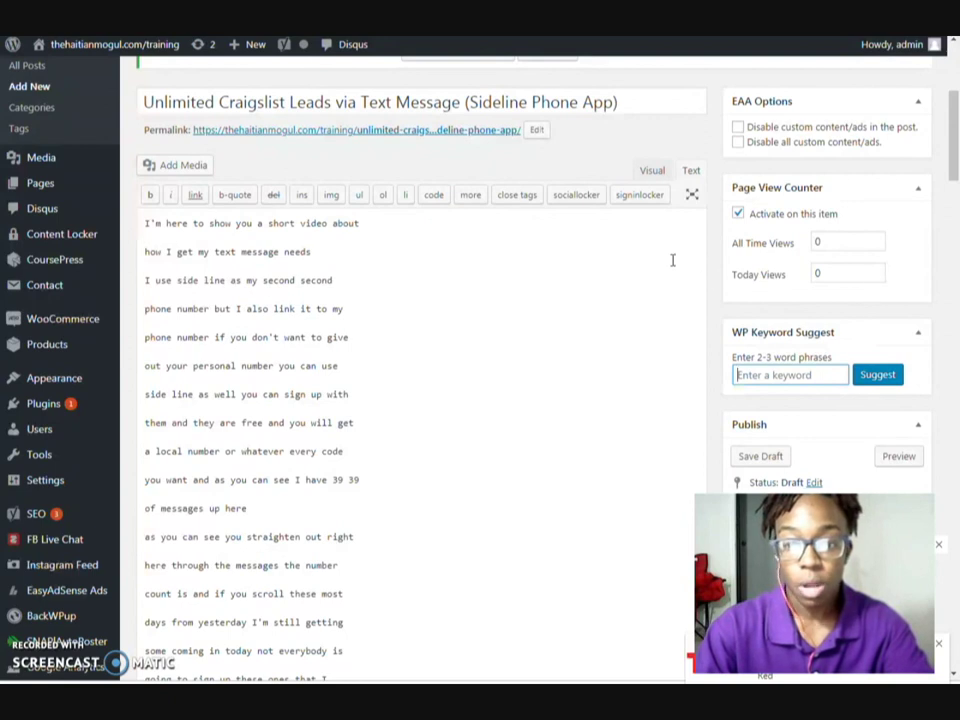
drag(951, 177, 896, 219)
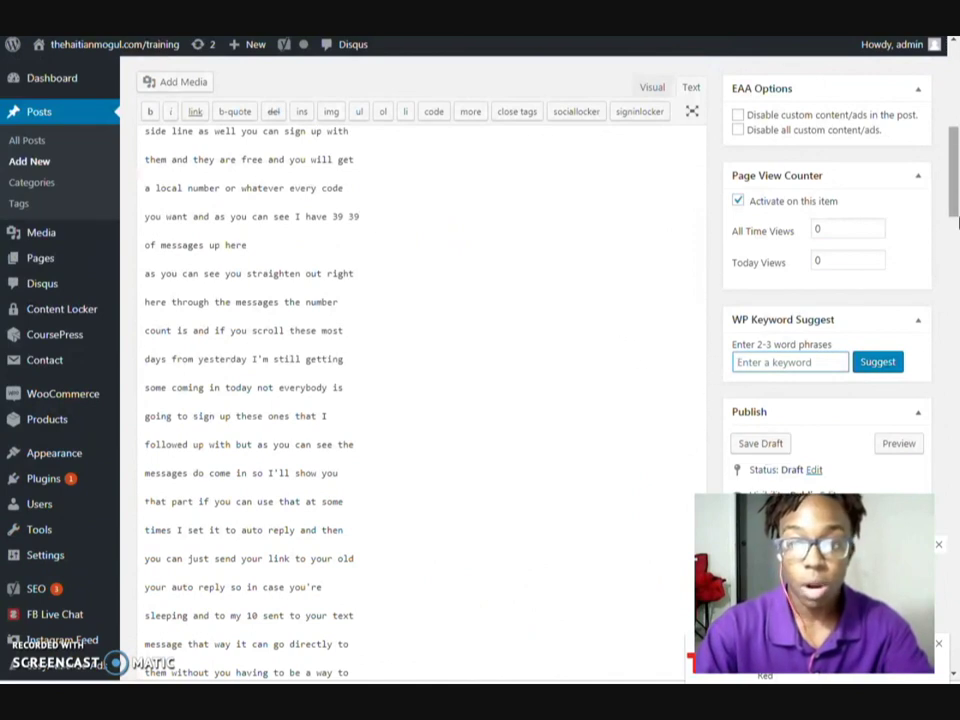
drag(948, 180, 936, 96)
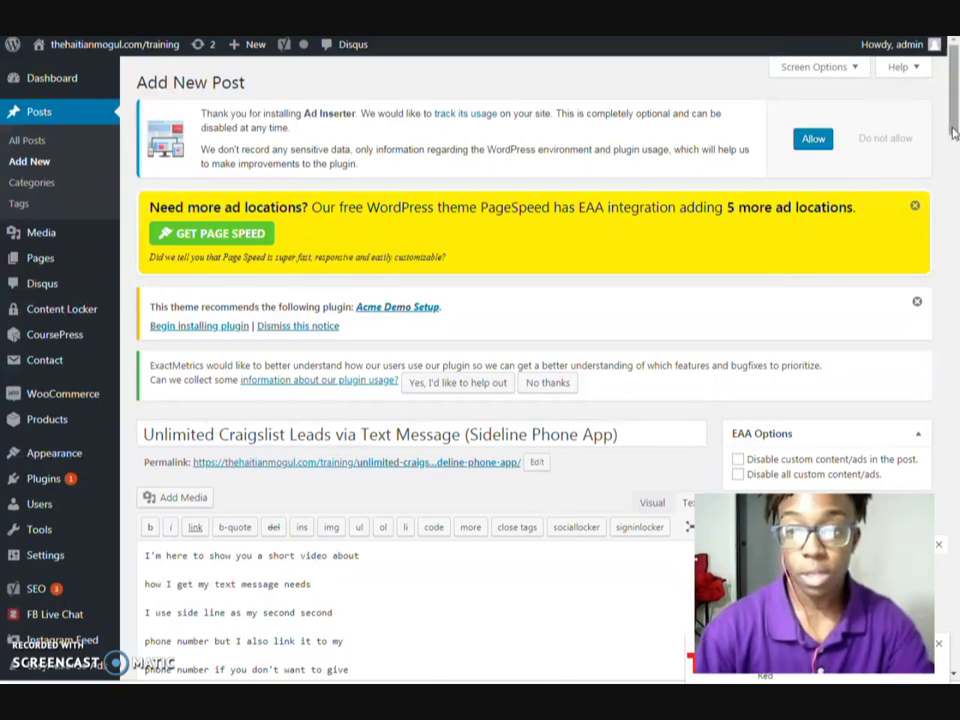
drag(953, 105, 955, 177)
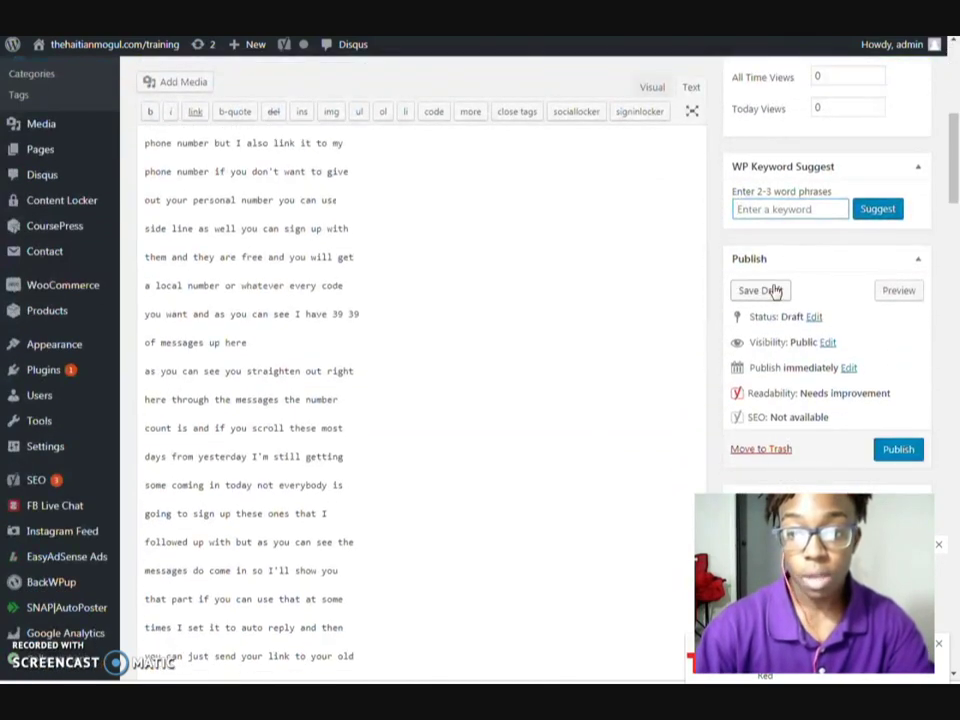
click(770, 292)
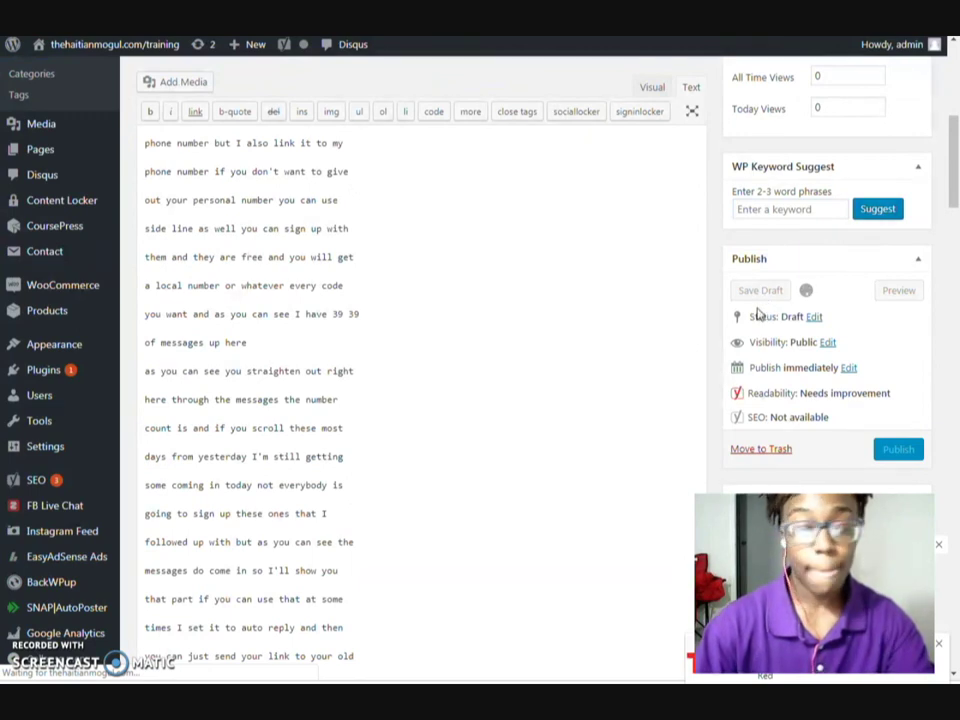